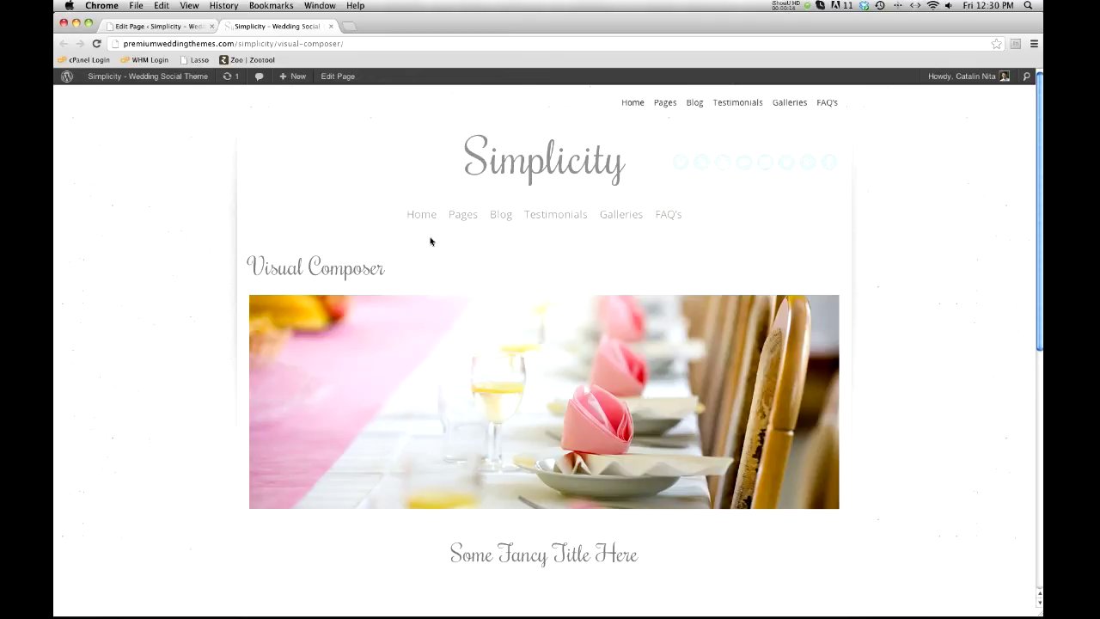
# Step: Look over the live Visual Composer page, from the header image through the four text columns to the message box
pyautogui.scroll(-5, 428, 239)
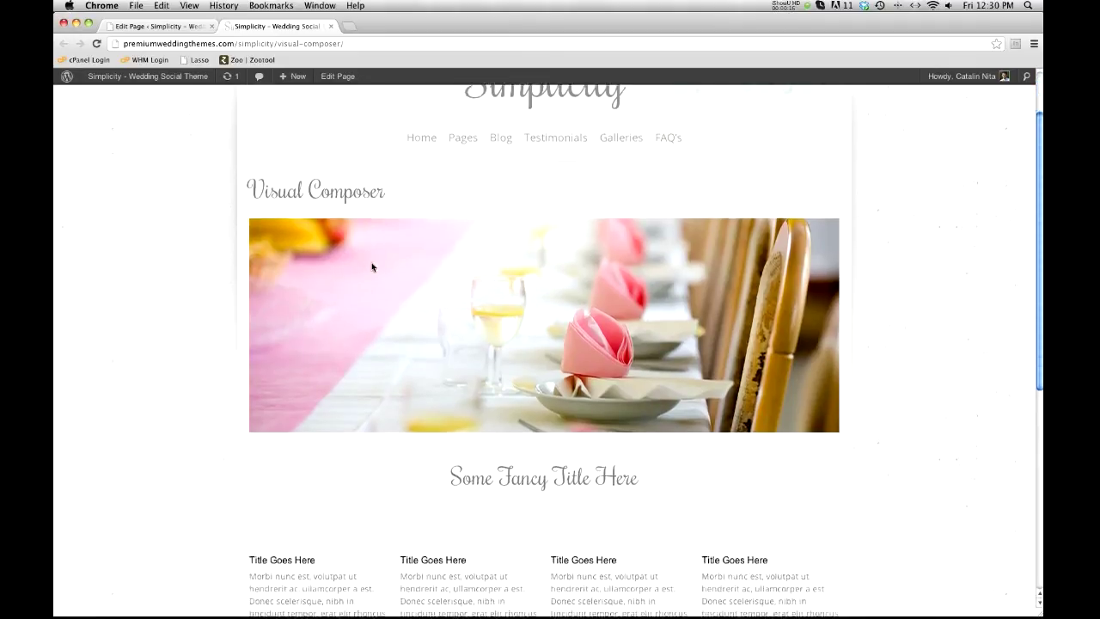
pyautogui.scroll(-3, 341, 281)
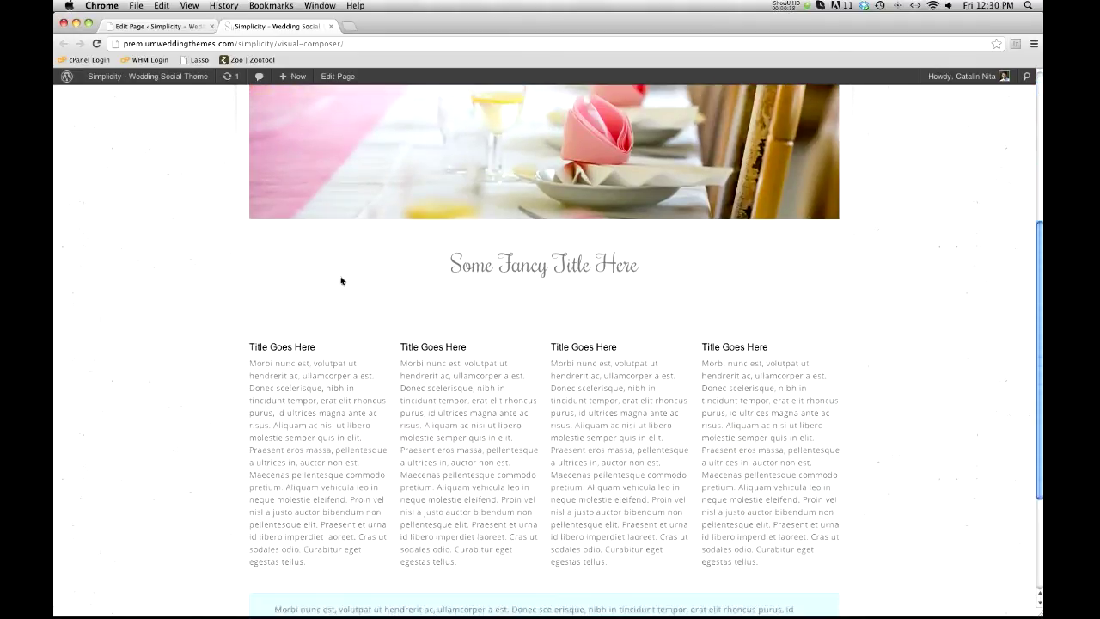
pyautogui.scroll(-1, 455, 272)
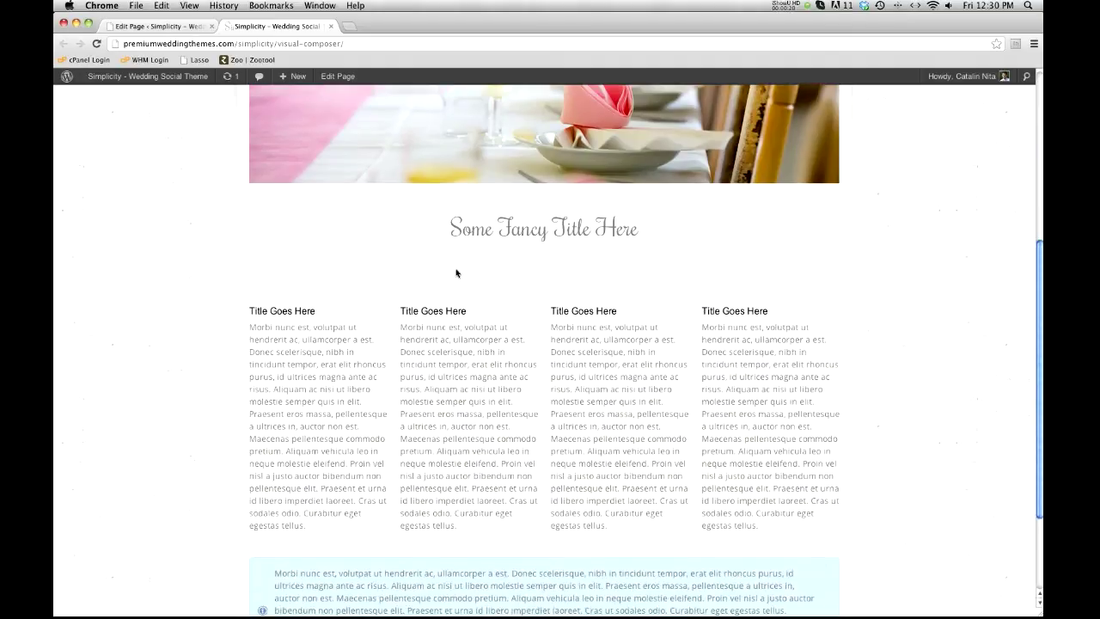
pyautogui.scroll(-2, 393, 271)
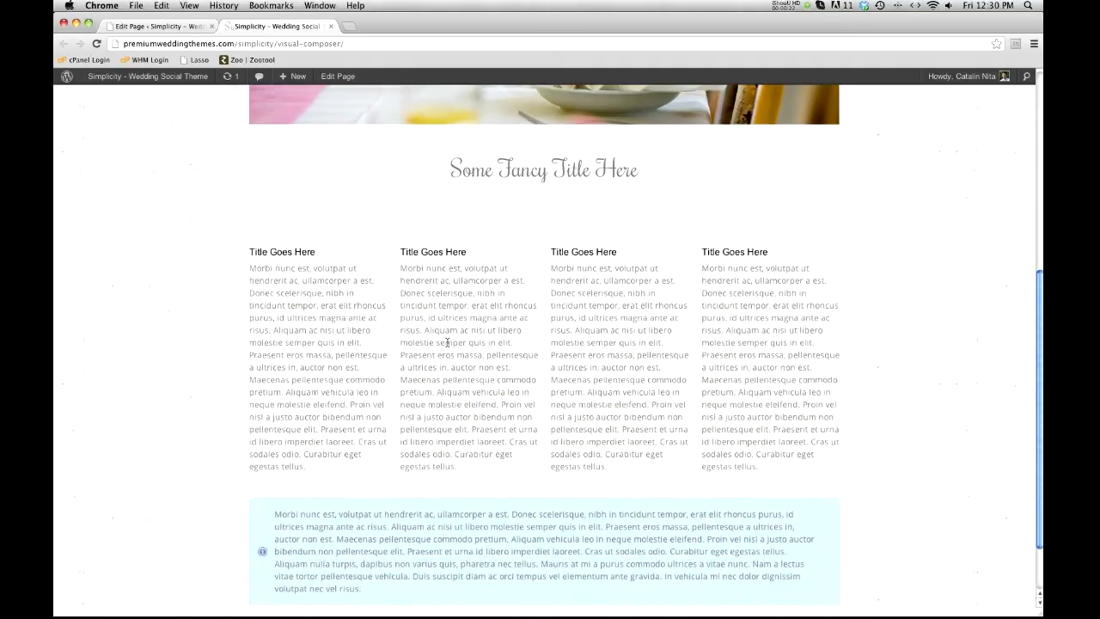
pyautogui.scroll(-2, 658, 289)
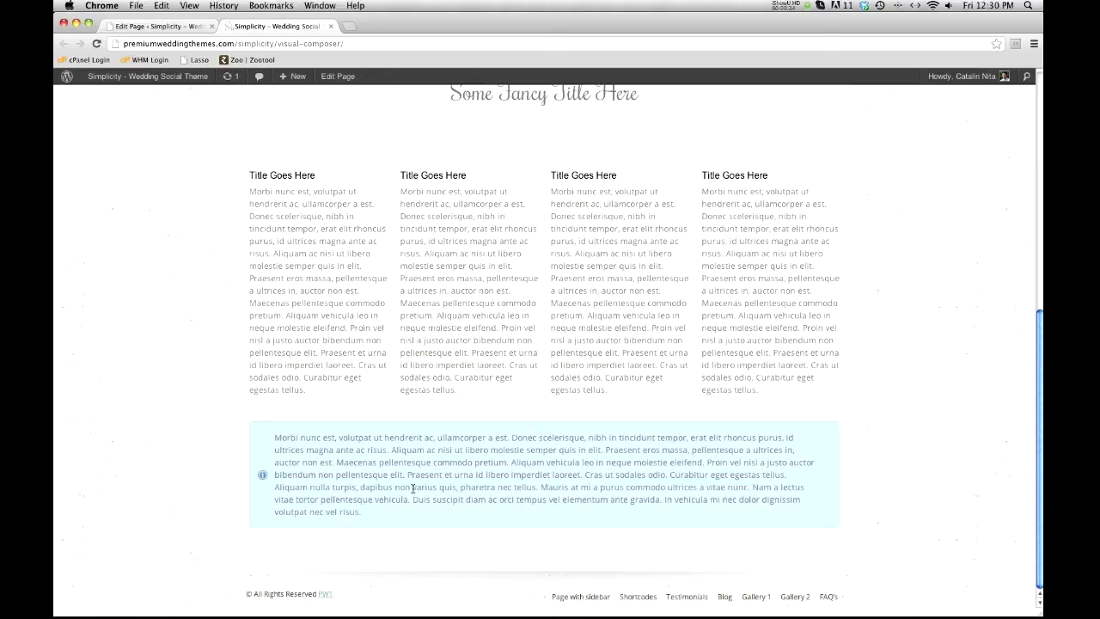
pyautogui.scroll(6, 413, 488)
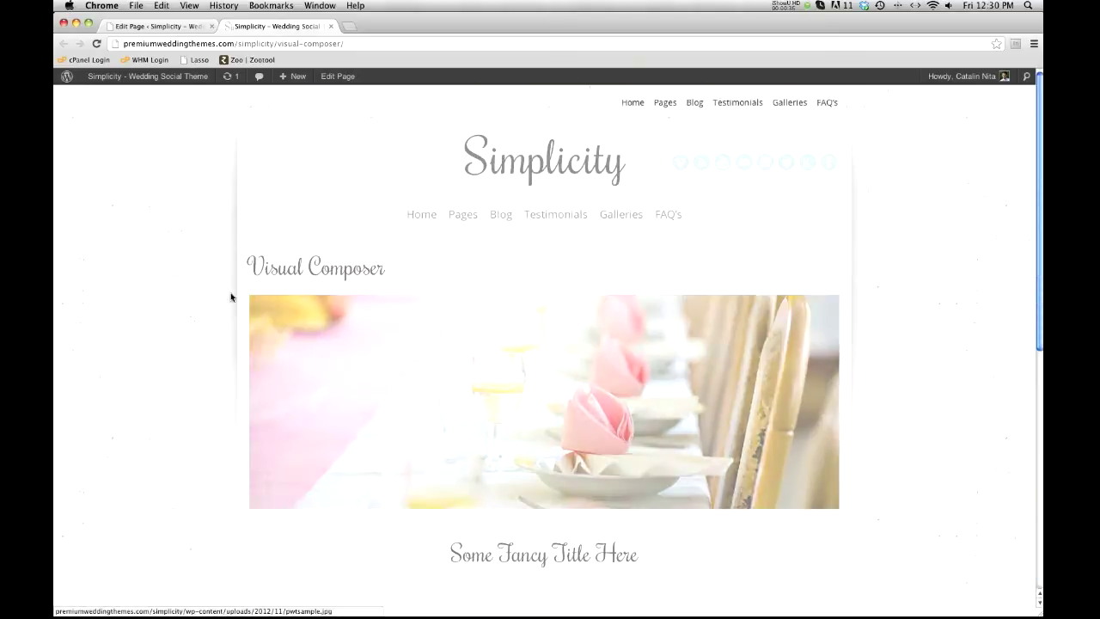
# Step: Switch to the Edit Page screen of the Visual Composer page and select the page title text
pyautogui.click(172, 209)
pyautogui.click(169, 24)
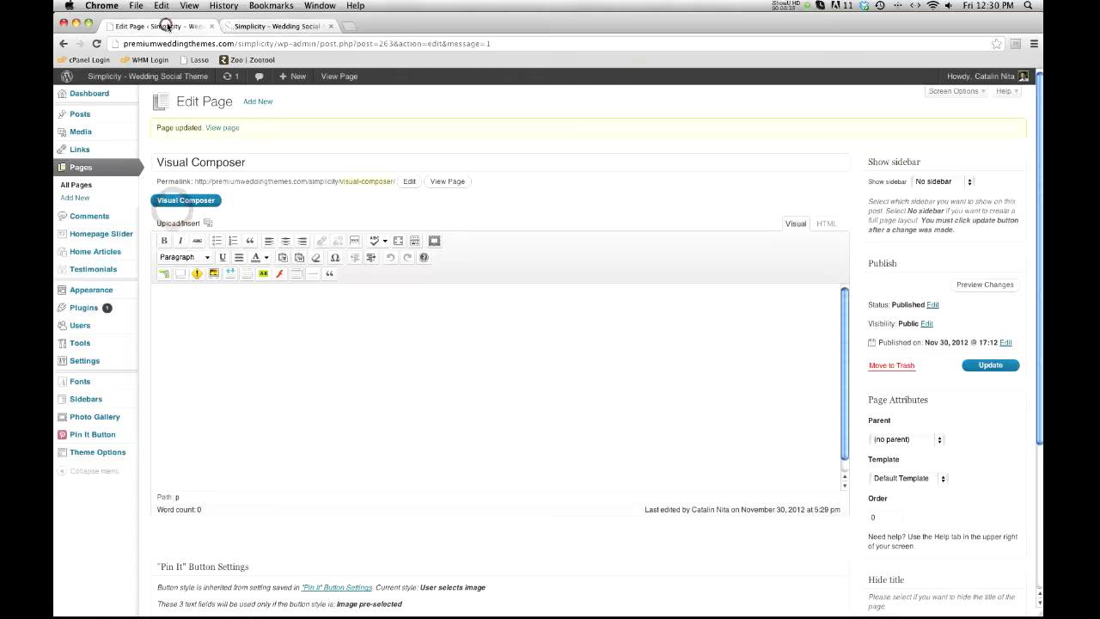
pyautogui.moveTo(244, 162); pyautogui.dragTo(157, 163)
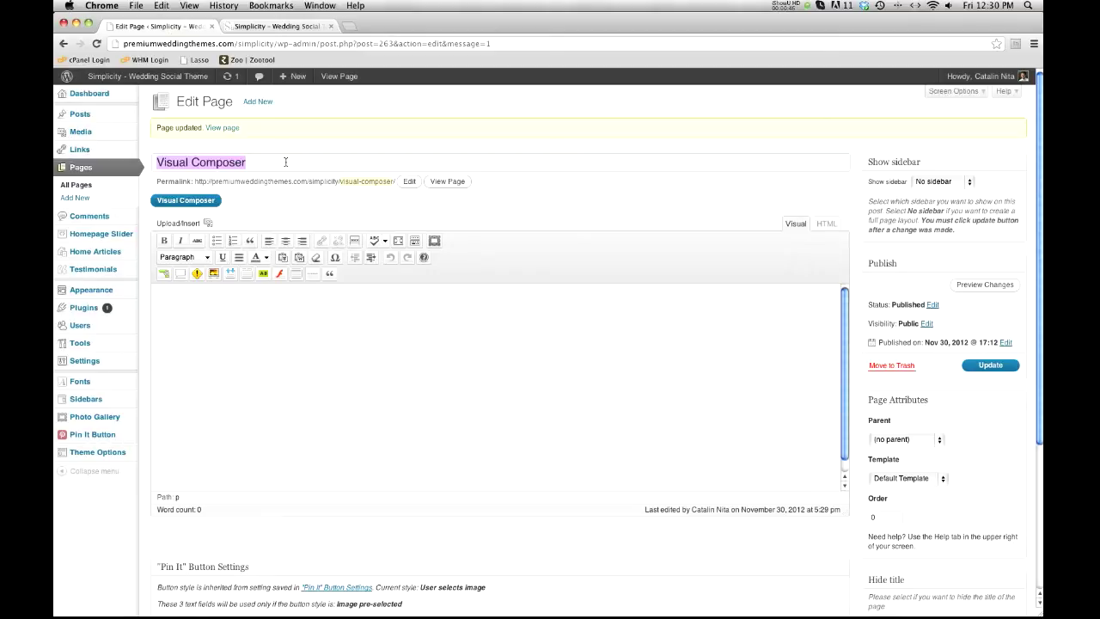
pyautogui.click(190, 350)
pyautogui.click(252, 342)
pyautogui.write('sdfd;slfkds;f;lds fdsf;dskf;ksd;fds;fksdfdsfds;fsdf;sd;fsd;f')
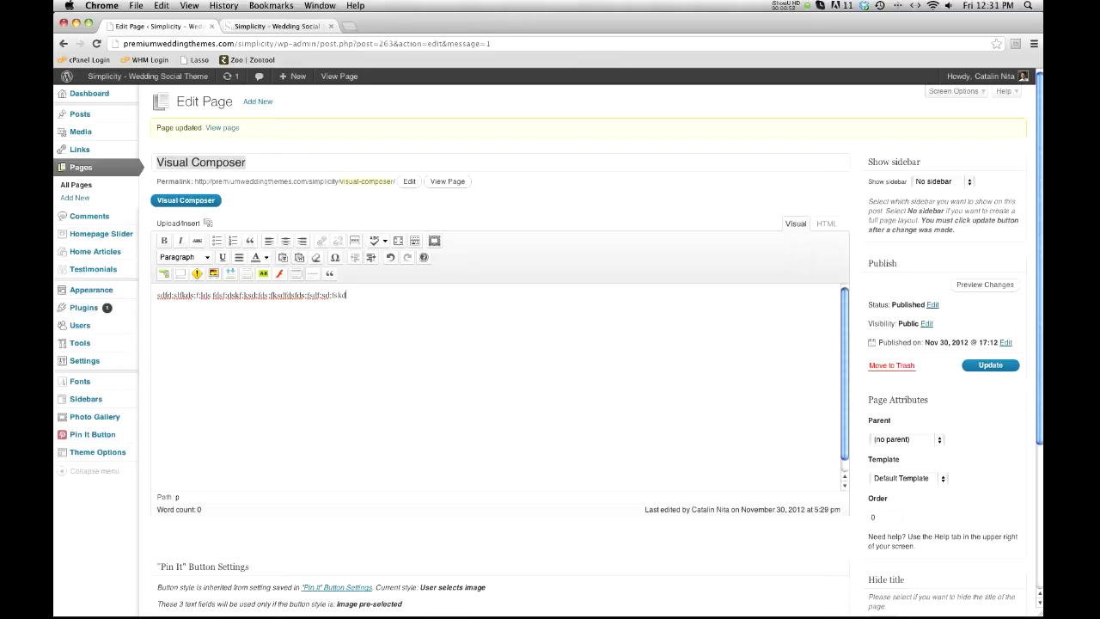
pyautogui.press('BackSpace')
pyautogui.press('BackSpace')
pyautogui.press('BackSpace')
pyautogui.press('BackSpace')
pyautogui.press('BackSpace')
pyautogui.press('BackSpace')
pyautogui.press('BackSpace')
pyautogui.press('BackSpace')
pyautogui.press('BackSpace')
pyautogui.press('BackSpace')
pyautogui.press('BackSpace')
pyautogui.press('BackSpace')
pyautogui.press('BackSpace')
pyautogui.press('BackSpace')
pyautogui.press('BackSpace')
pyautogui.press('BackSpace')
pyautogui.press('BackSpace')
pyautogui.press('BackSpace')
pyautogui.press('BackSpace')
pyautogui.press('BackSpace')
pyautogui.press('BackSpace')
pyautogui.press('BackSpace')
pyautogui.press('BackSpace')
pyautogui.press('BackSpace')
pyautogui.press('BackSpace')
pyautogui.press('BackSpace')
pyautogui.press('BackSpace')
pyautogui.press('BackSpace')
pyautogui.press('BackSpace')
pyautogui.press('BackSpace')
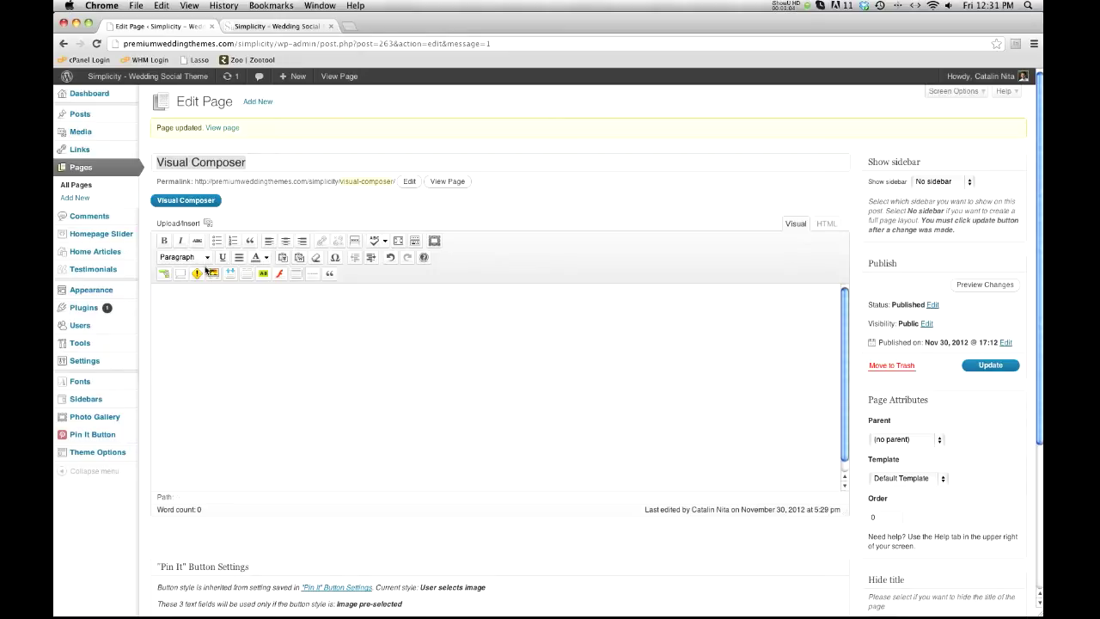
# Step: Switch the page from the classic editor to Visual Composer and add a Text block element
pyautogui.click(249, 342)
pyautogui.click(178, 200)
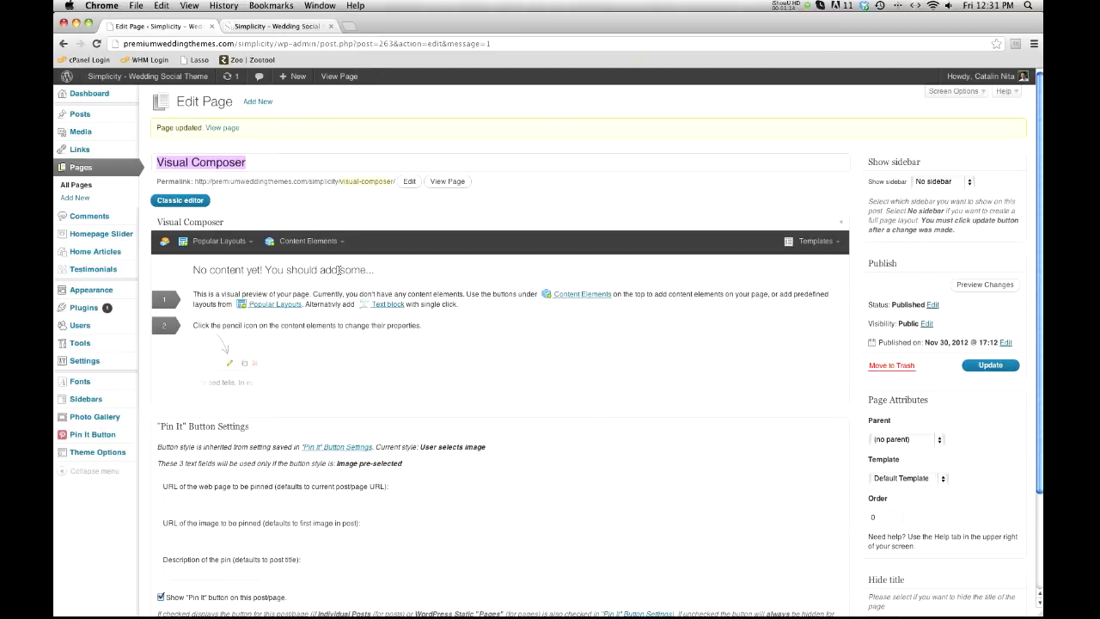
pyautogui.click(320, 246)
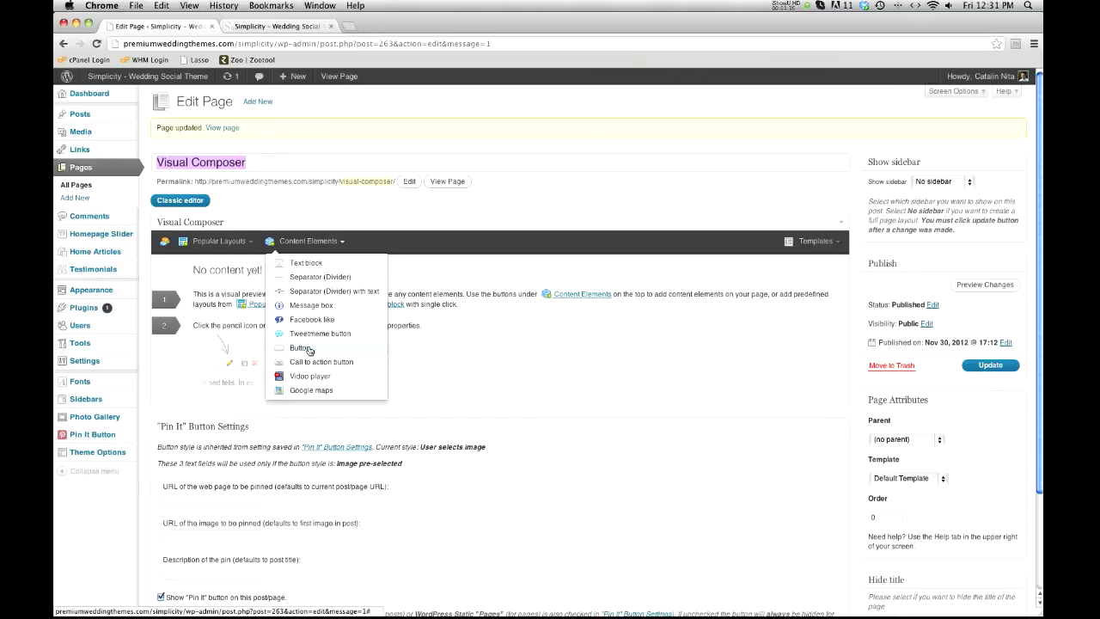
pyautogui.click(314, 263)
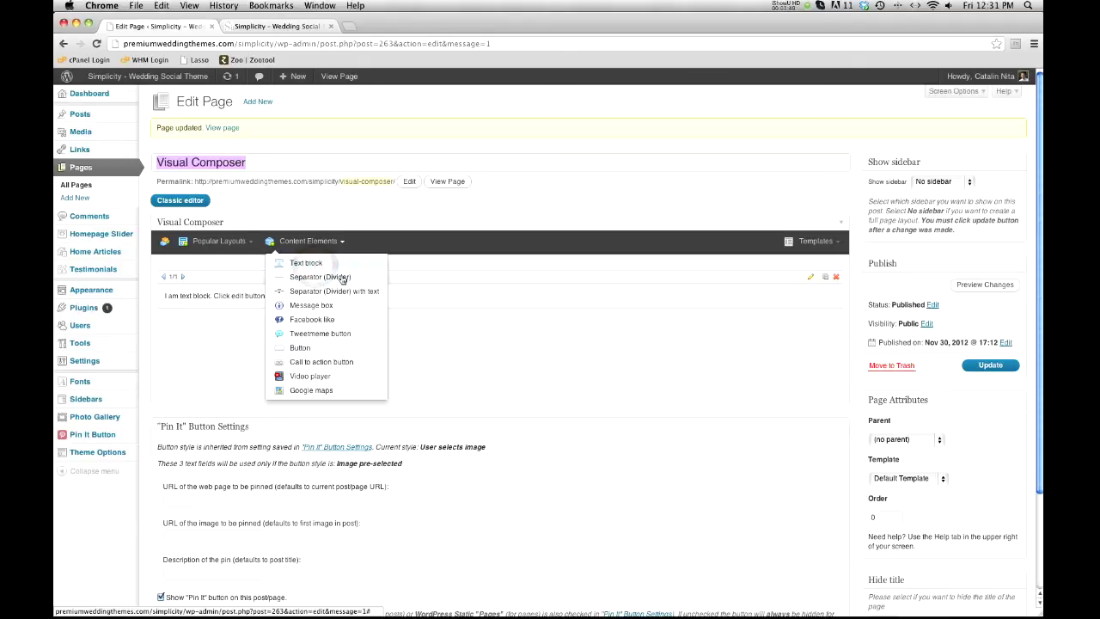
pyautogui.click(504, 362)
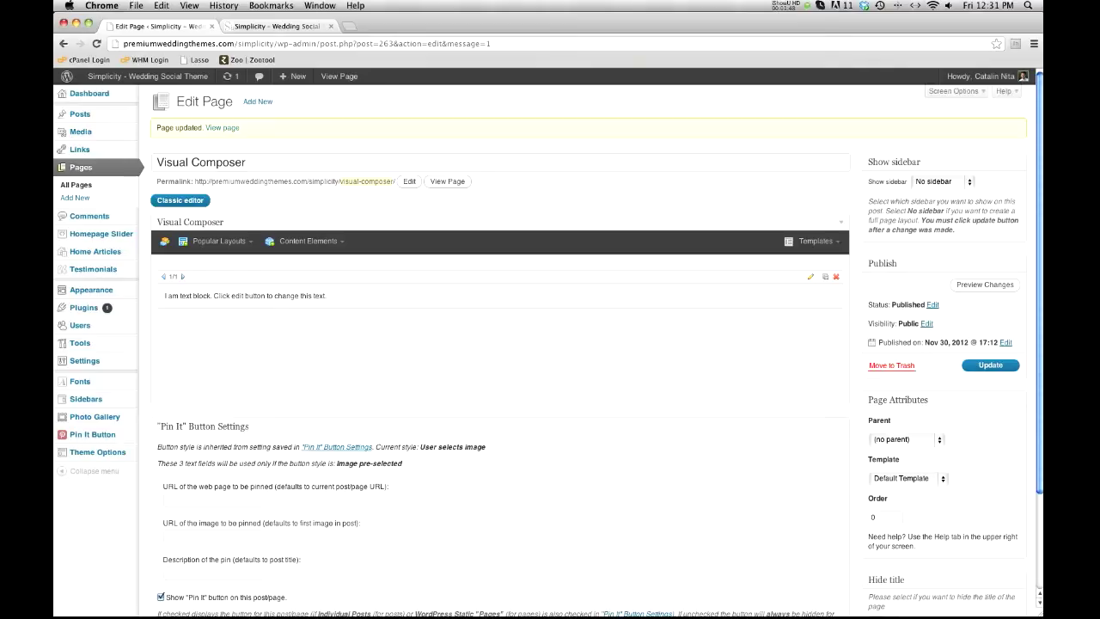
# Step: Check the column layout on the live page for reference and return to the page editor
pyautogui.scroll(-1, 688, 289)
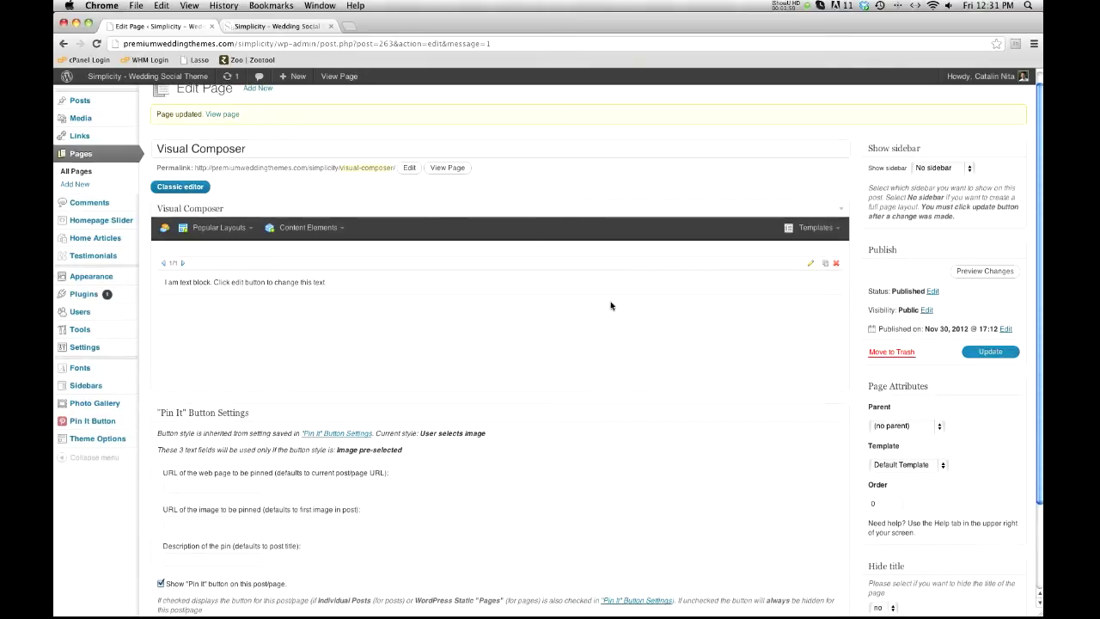
pyautogui.press('super+2')
pyautogui.scroll(-5, 466, 361)
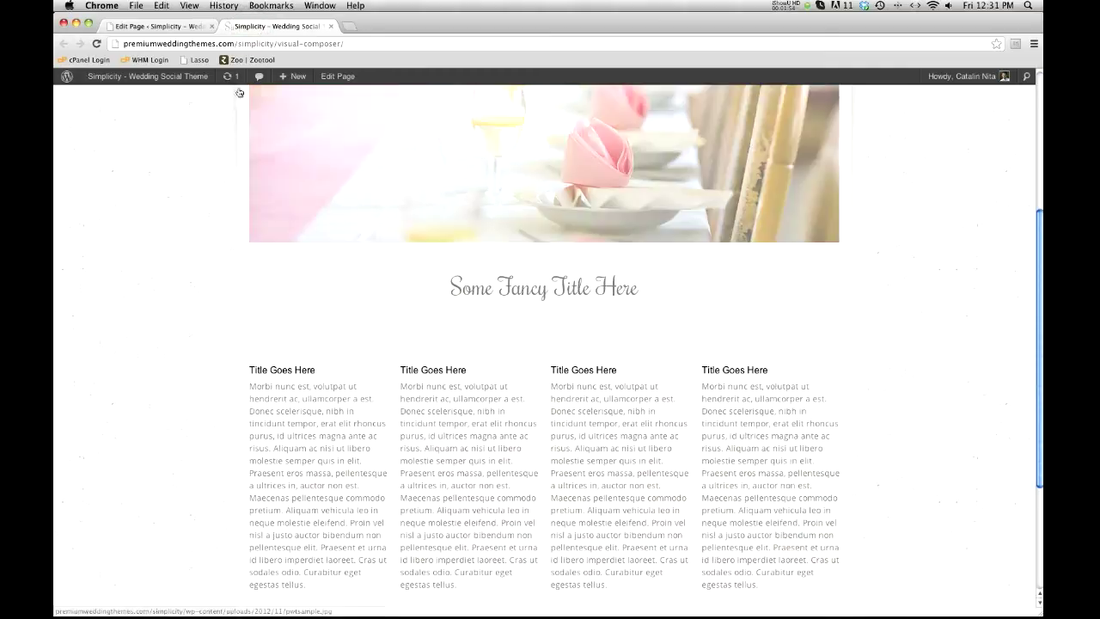
pyautogui.click(161, 27)
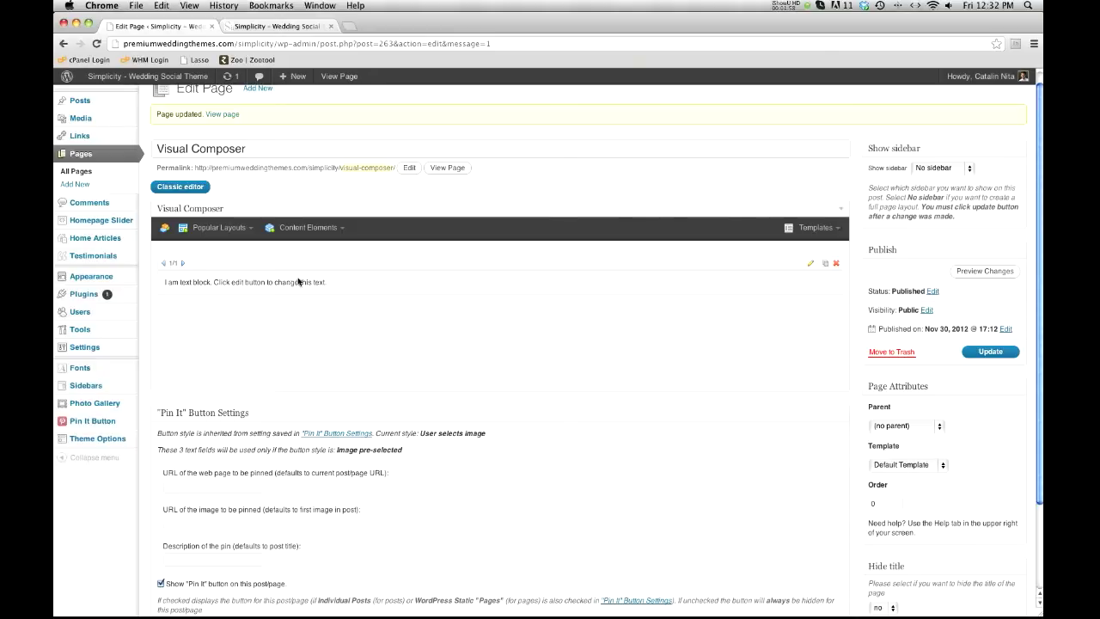
# Step: Open the text block for editing and replace its placeholder text with "Title Goes Here"
pyautogui.click(804, 264)
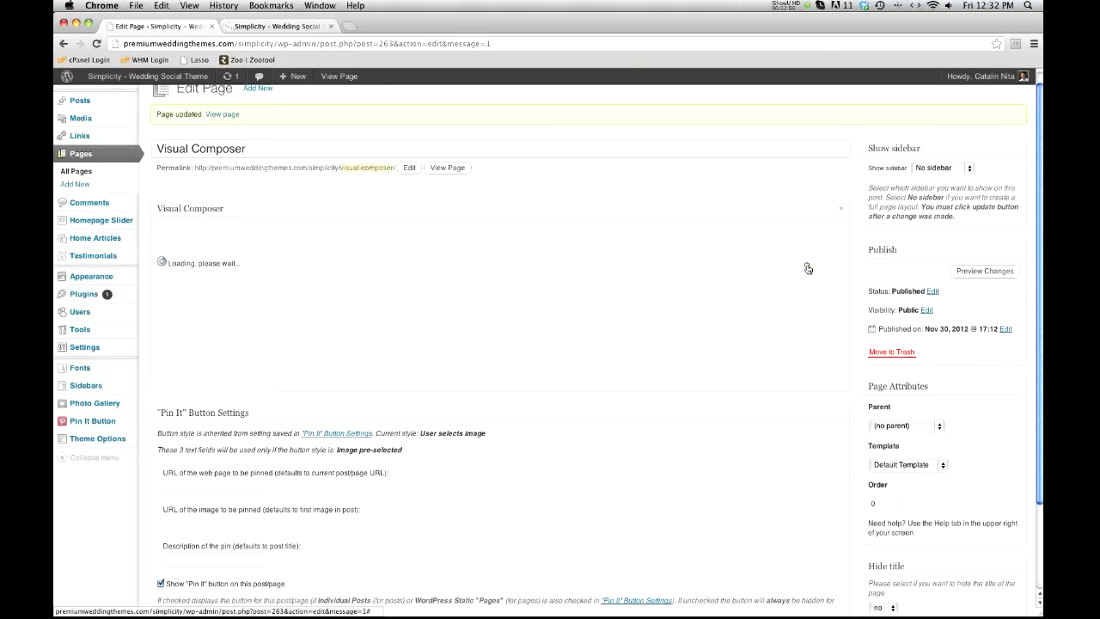
pyautogui.tripleClick(363, 340)
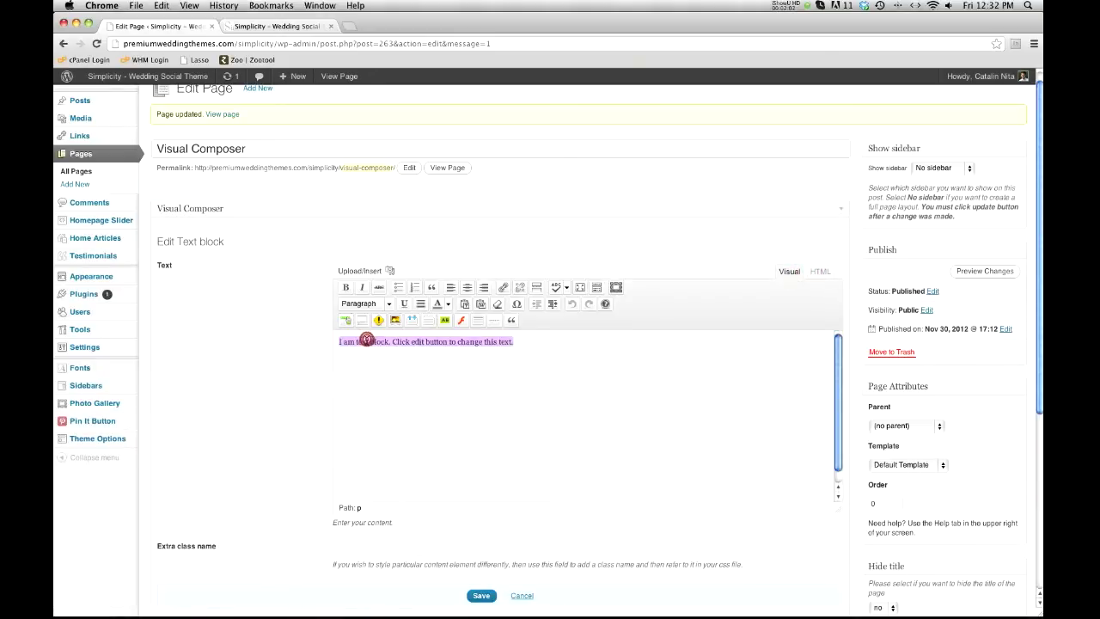
pyautogui.write('Title')
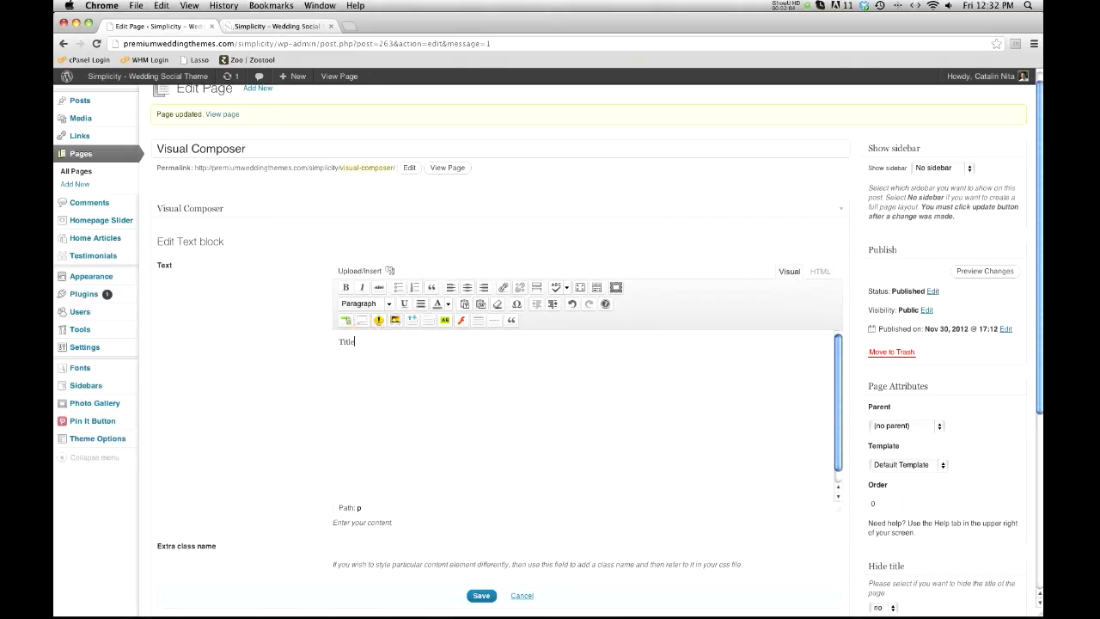
pyautogui.write(' Goes Here')
# Step: Format the "Title Goes Here" line as Heading 3 and centre it
pyautogui.tripleClick(364, 341)
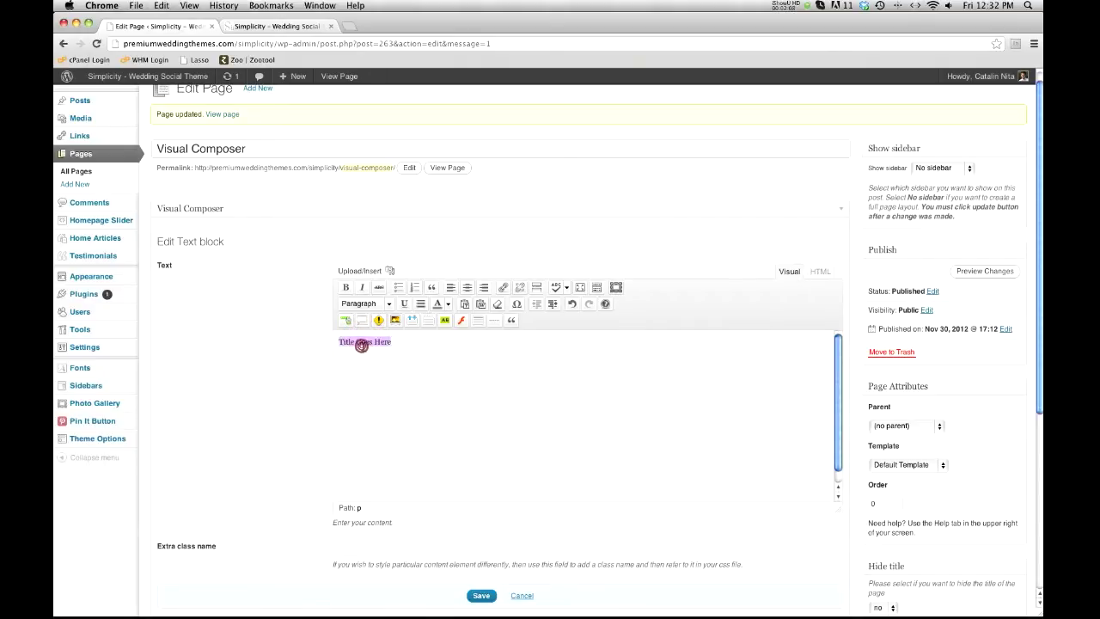
pyautogui.click(387, 304)
pyautogui.click(382, 373)
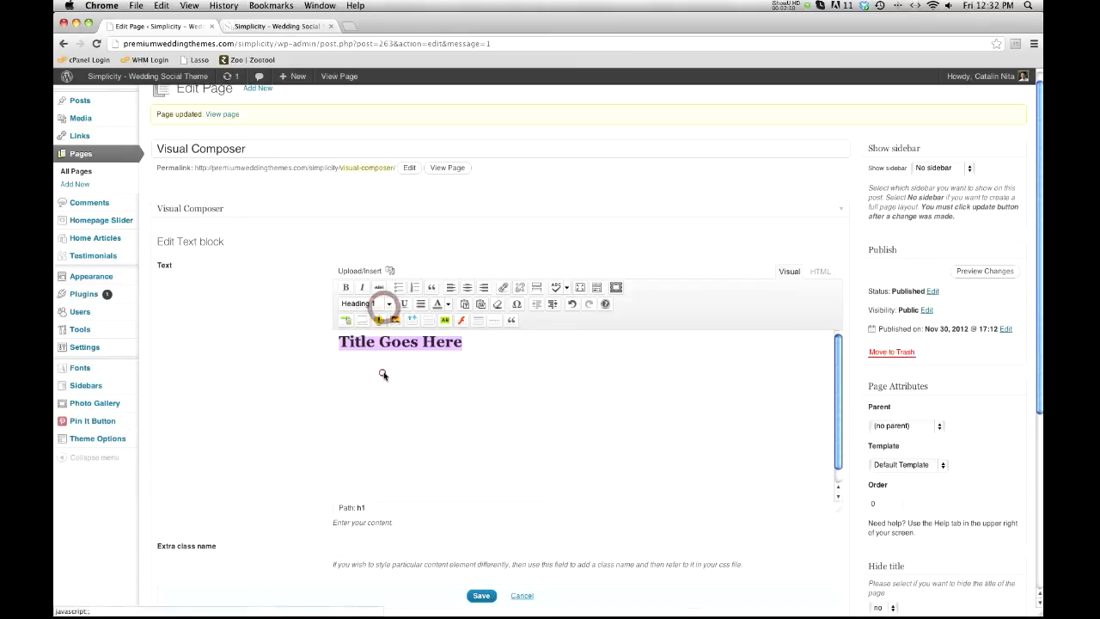
pyautogui.click(383, 305)
pyautogui.click(377, 397)
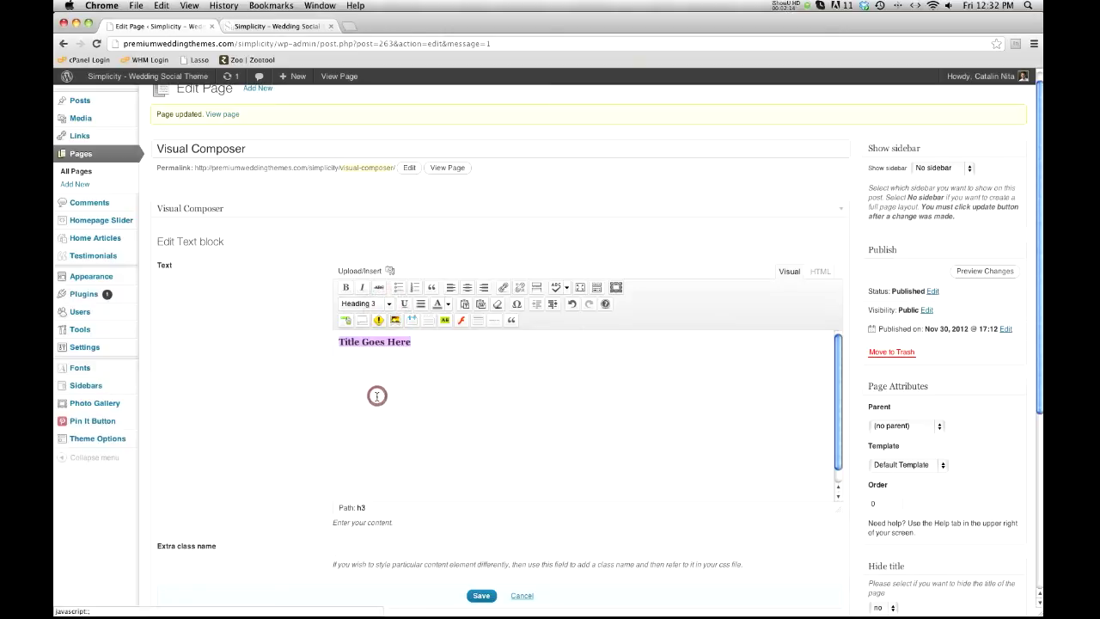
pyautogui.click(464, 291)
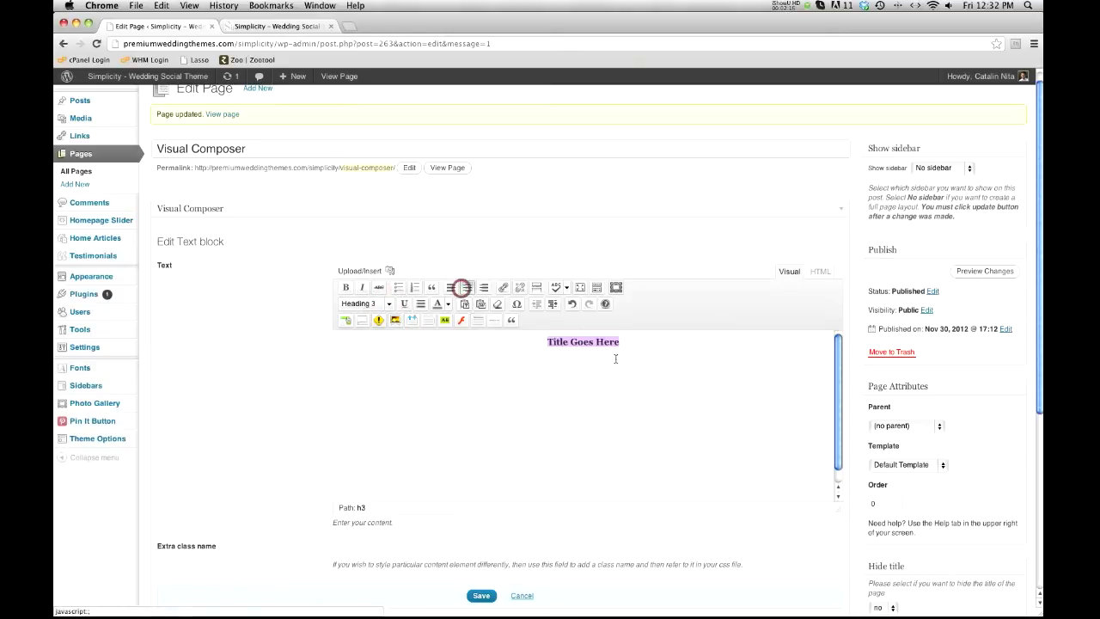
# Step: Add the "Morbi nunc est" filler paragraph below the heading, cut everything after "molestie eleifend.", and save the text block
pyautogui.click(635, 343)
pyautogui.press('Return')
pyautogui.write('Morbi nunc est, volutpat ut hendrerit ac, ullamcorper a est. Donec scelerisque, nibh in tincidunt tempor, erat elit rhoncus purus, id ultrices magna ante ac risus. Aliquam ac nisi ut libero molestie semper quis in elit. Praesent eros massa, pellentesque a ultrices in, auctor non est. Maecenas pellentesque commodo pretium. Aliquam vehicula leo in neque molestie eleifend. Proin vel nisl a justo auctor bibendum non pellentesque elit. Praesent et urna id libero imperdiet laoreet. Cras ut sodales odio. Curabitur eget egestas tellus. Aliquam nulla turpis, dapibus non varius quis, pharetra nec tellus. Mauris at mi a purus commodo ultrices a vitae nunc. Nam a lectus vitae tortor pellentesque vehicula. Duis suscipit diam ac orci tempus vel elementum ante gravida. In vehicula mi nec dolor dignissim volutpat nec vel risus.')
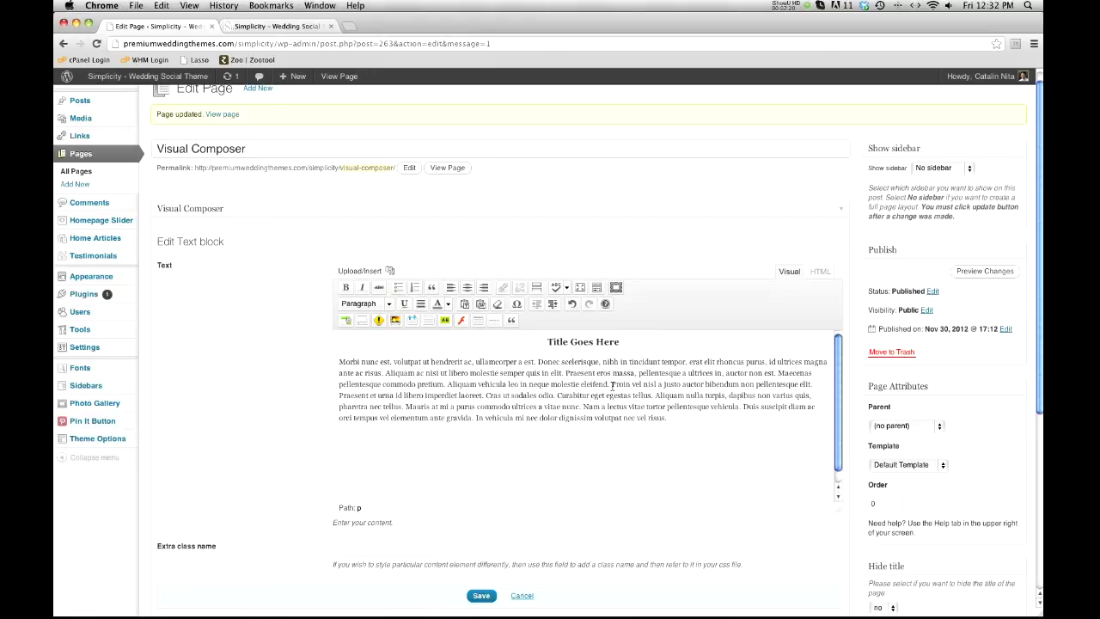
pyautogui.moveTo(611, 384); pyautogui.dragTo(704, 422)
pyautogui.press('BackSpace')
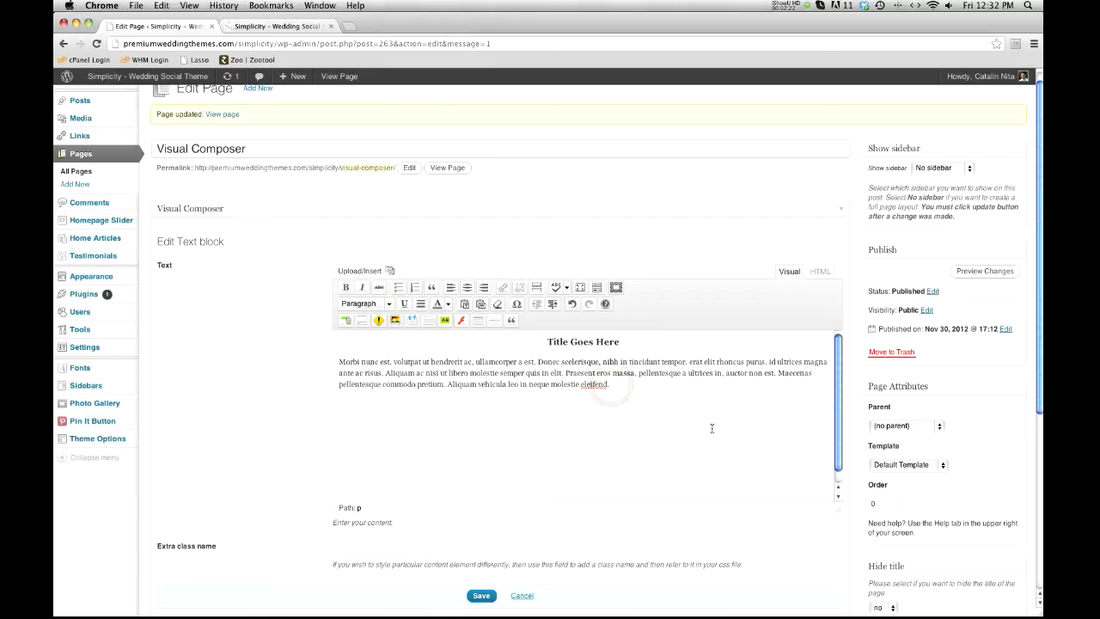
pyautogui.scroll(-1, 711, 428)
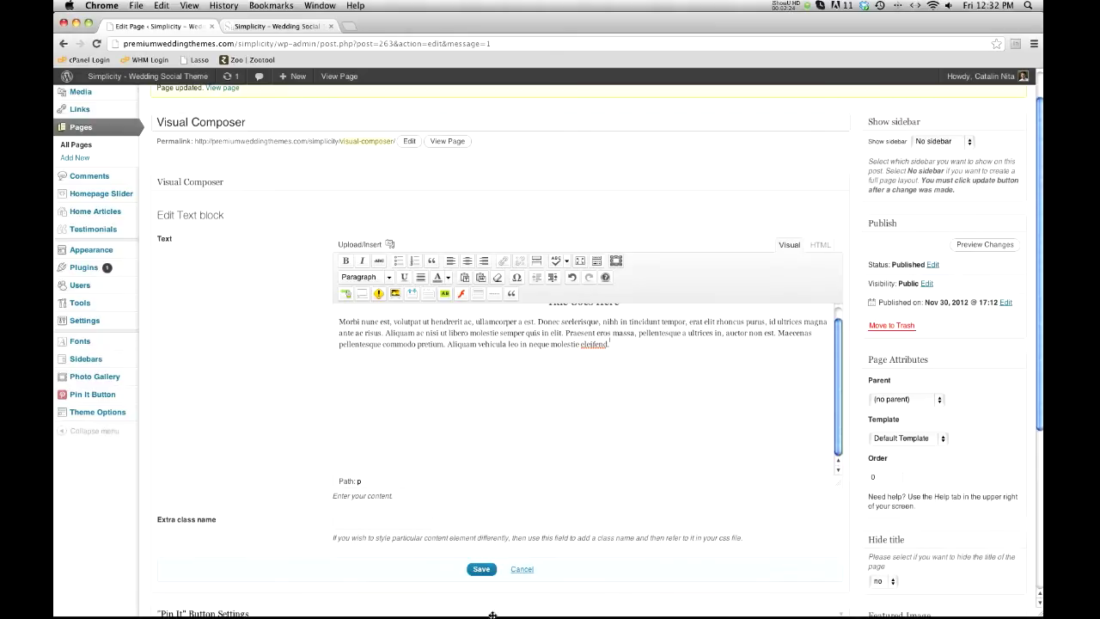
pyautogui.click(481, 569)
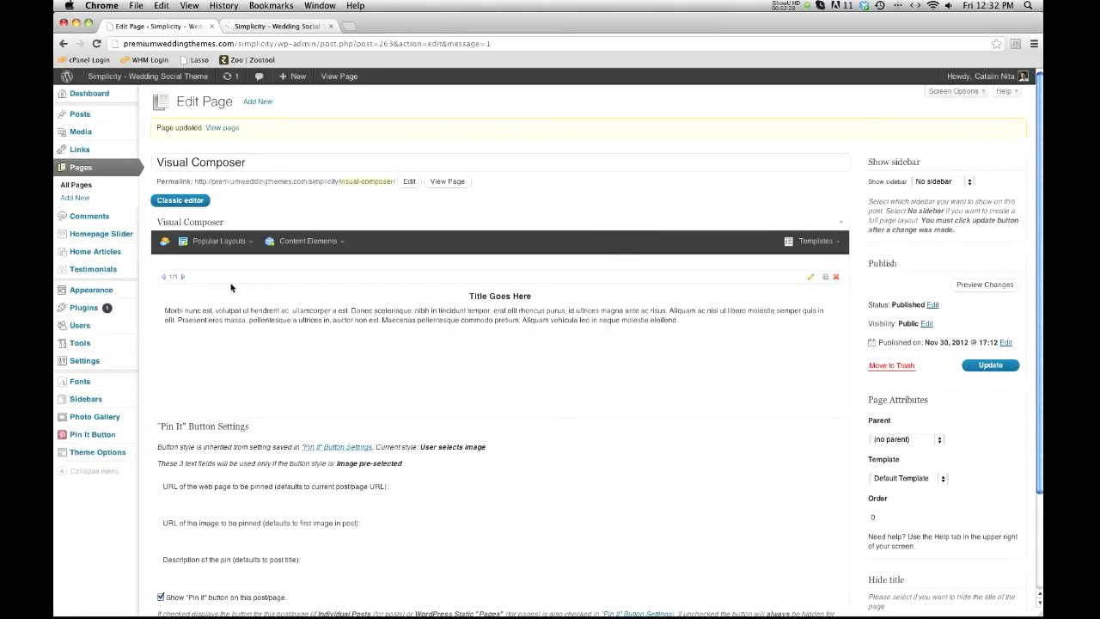
# Step: Set the text block's width to 1/3 and duplicate it twice to fill a three-column row
pyautogui.click(181, 279)
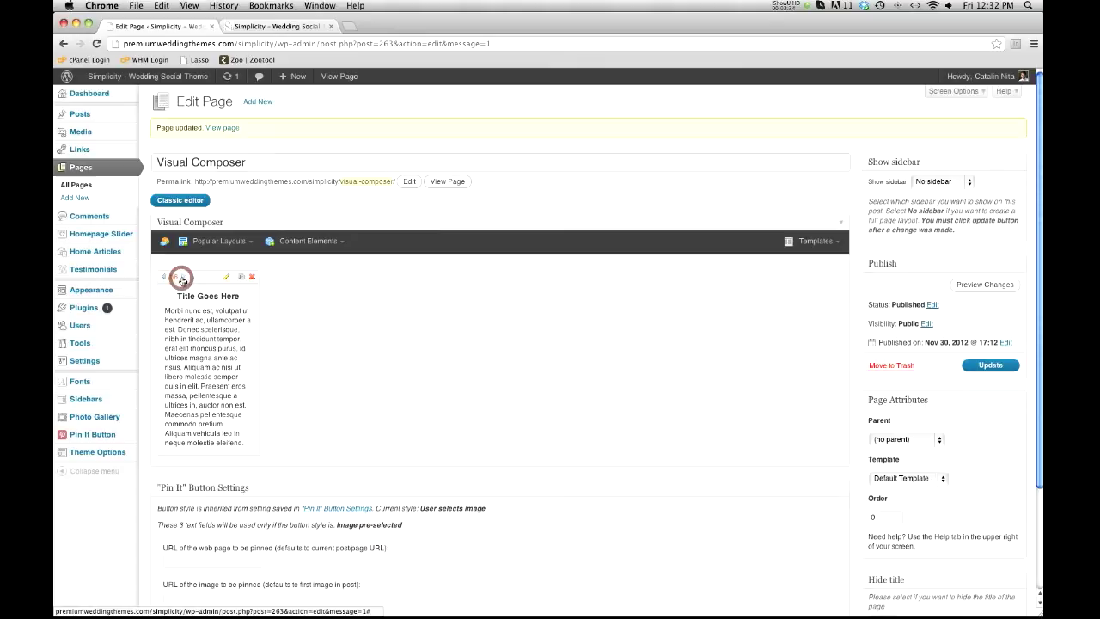
pyautogui.click(181, 279)
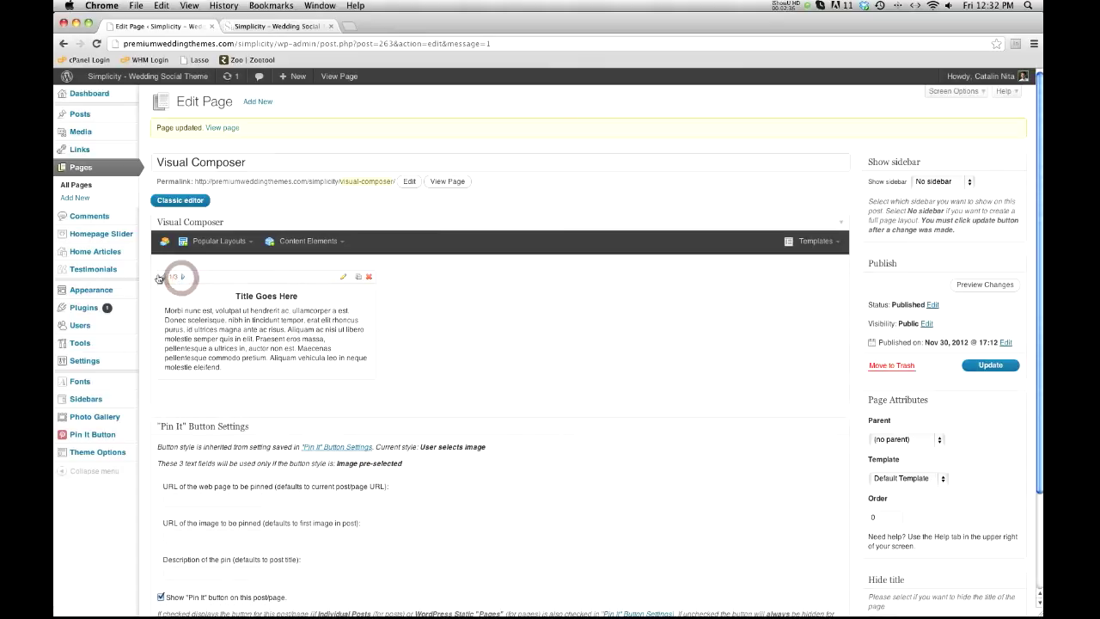
pyautogui.click(355, 277)
pyautogui.click(356, 278)
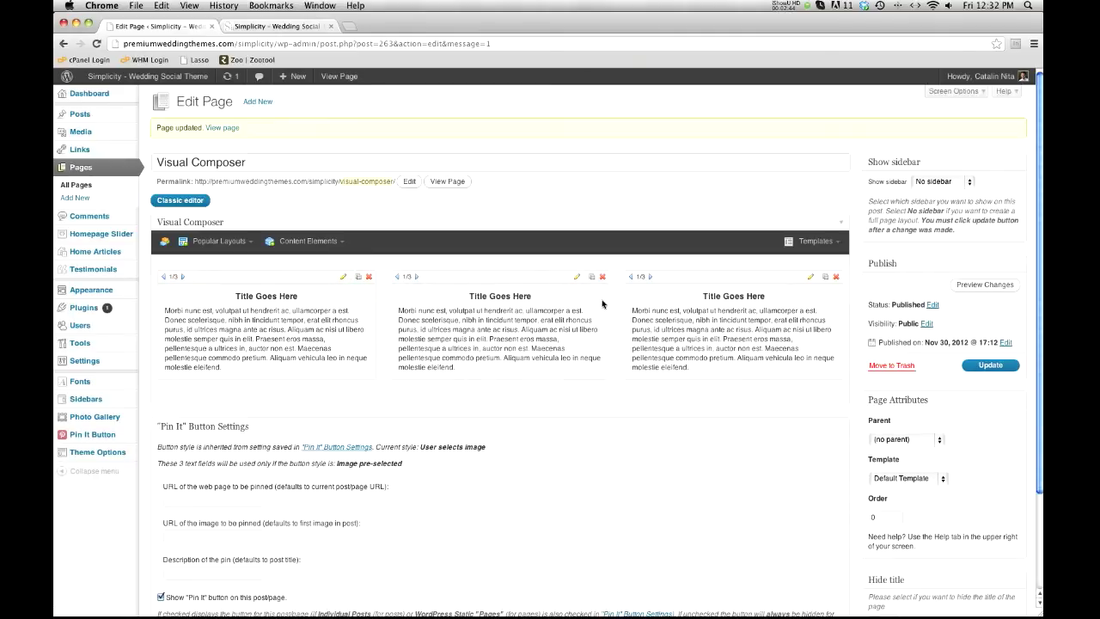
# Step: Update the page and reload its live version to check the title and the three text columns
pyautogui.click(991, 365)
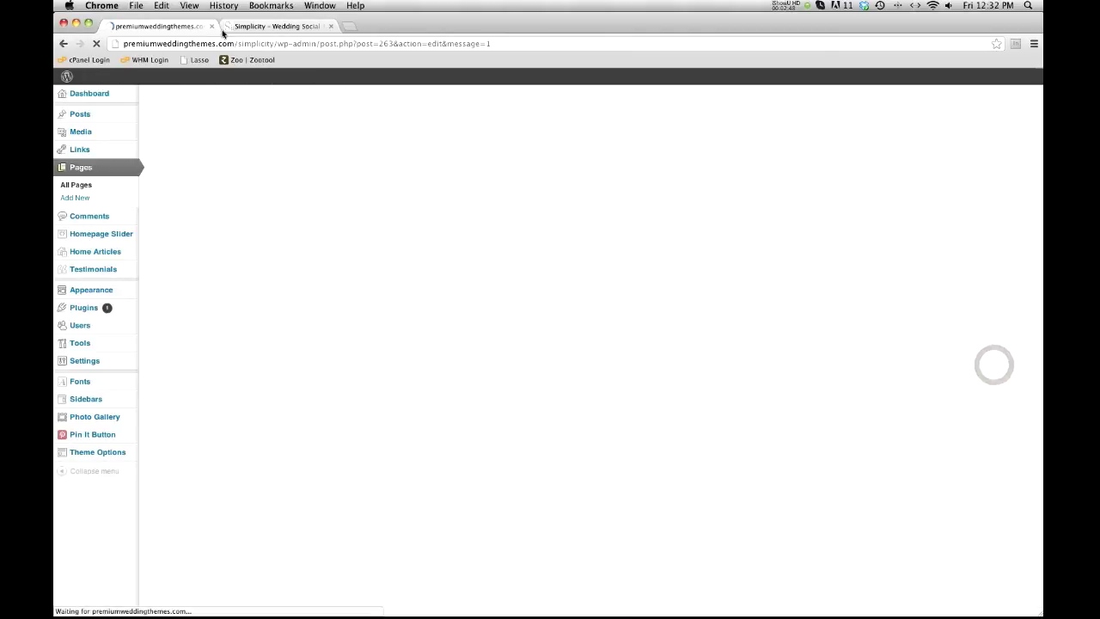
pyautogui.click(237, 27)
pyautogui.press('super+r')
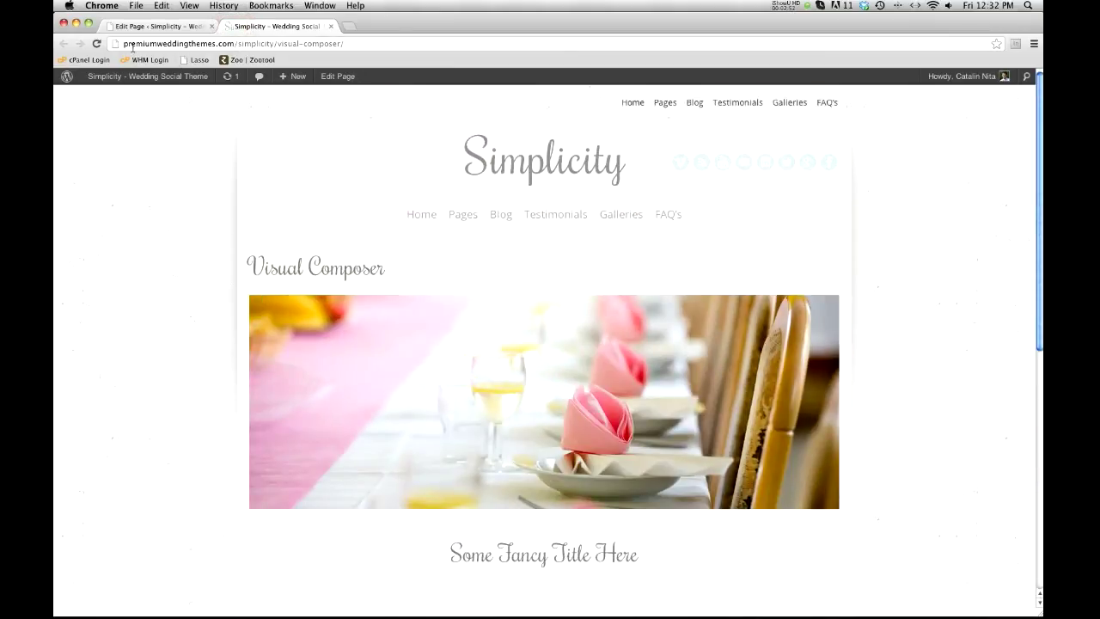
pyautogui.click(96, 44)
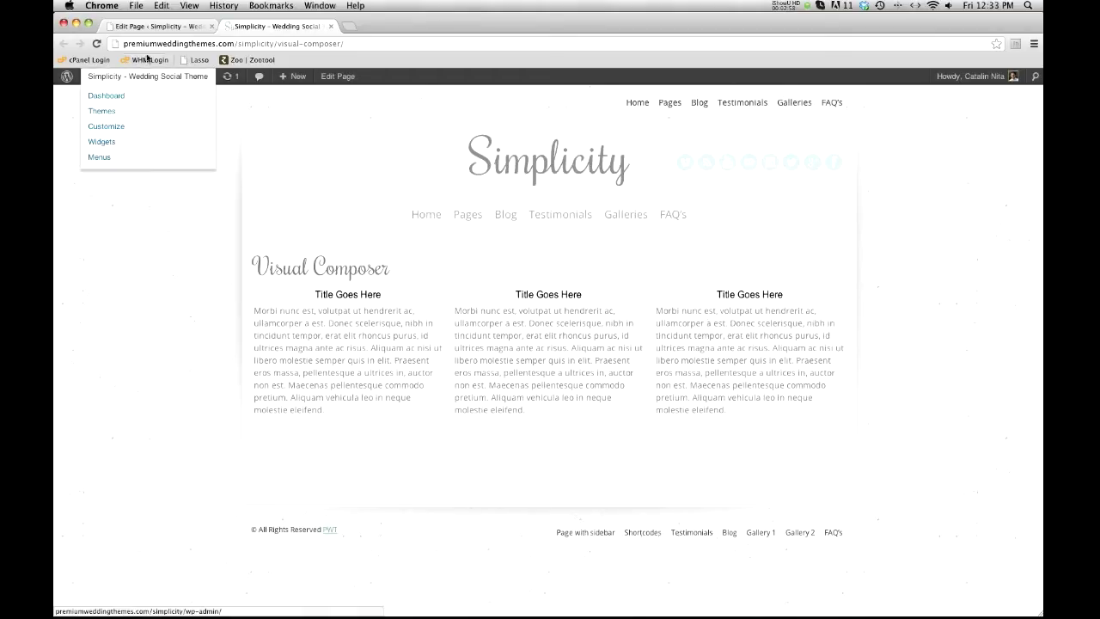
pyautogui.moveTo(391, 270); pyautogui.dragTo(252, 264)
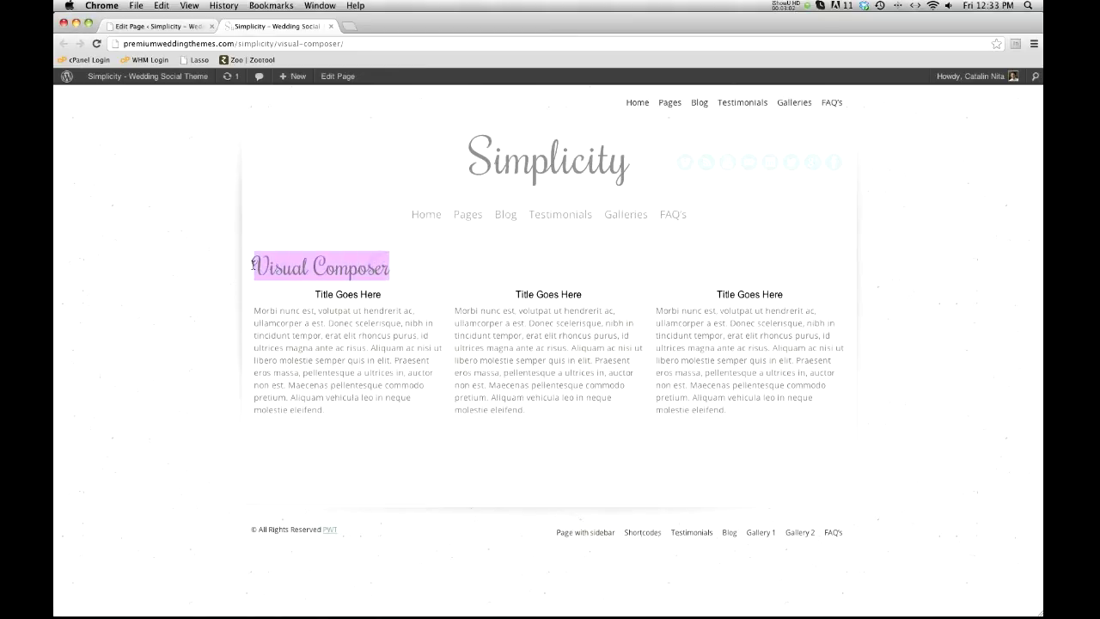
# Step: Return to the page's edit screen and set its Hide title option to yes
pyautogui.click(131, 24)
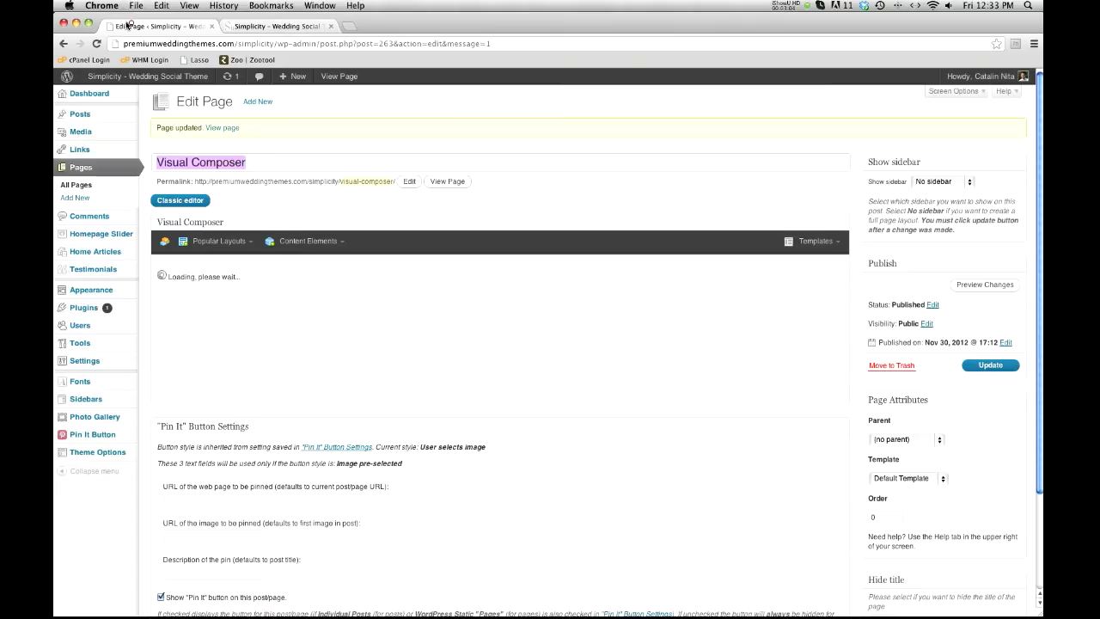
pyautogui.scroll(-2, 980, 365)
pyautogui.scroll(-1, 980, 366)
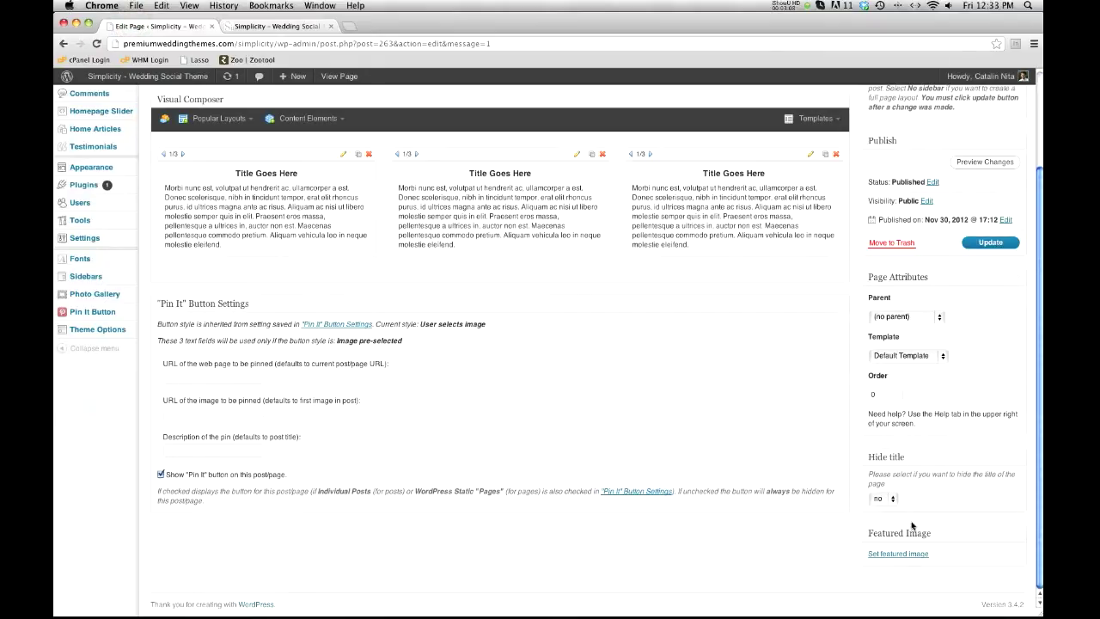
pyautogui.click(891, 501)
pyautogui.click(885, 509)
# Step: Update the page and reload its live version to check the page without its title
pyautogui.click(976, 245)
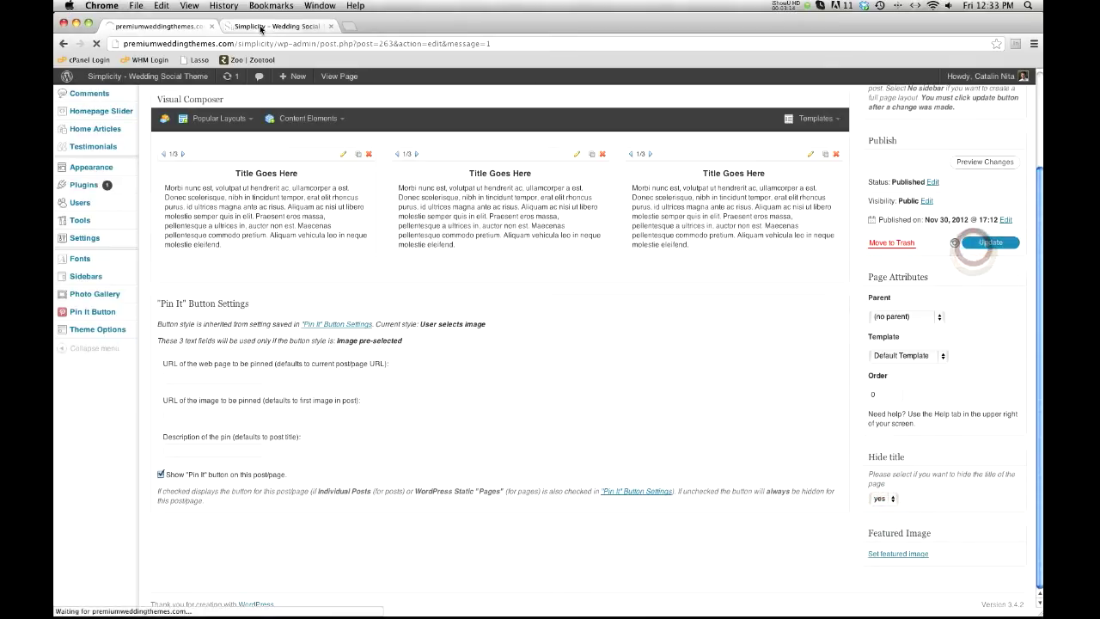
pyautogui.click(276, 25)
pyautogui.click(92, 43)
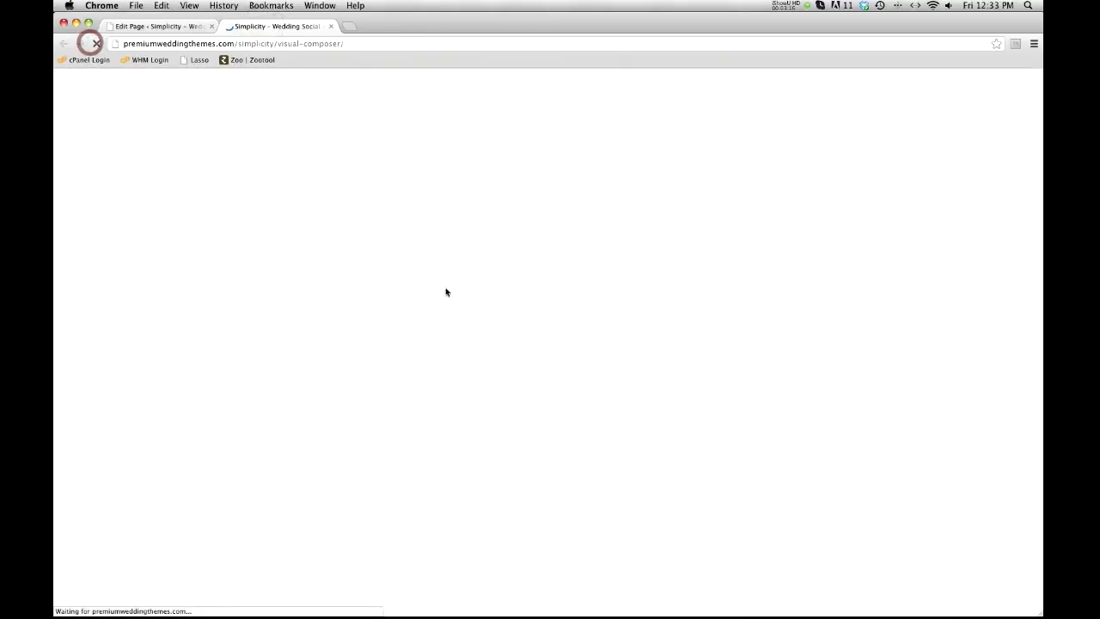
# Step: Add a new text block in the page editor and move it above the three text columns
pyautogui.click(160, 25)
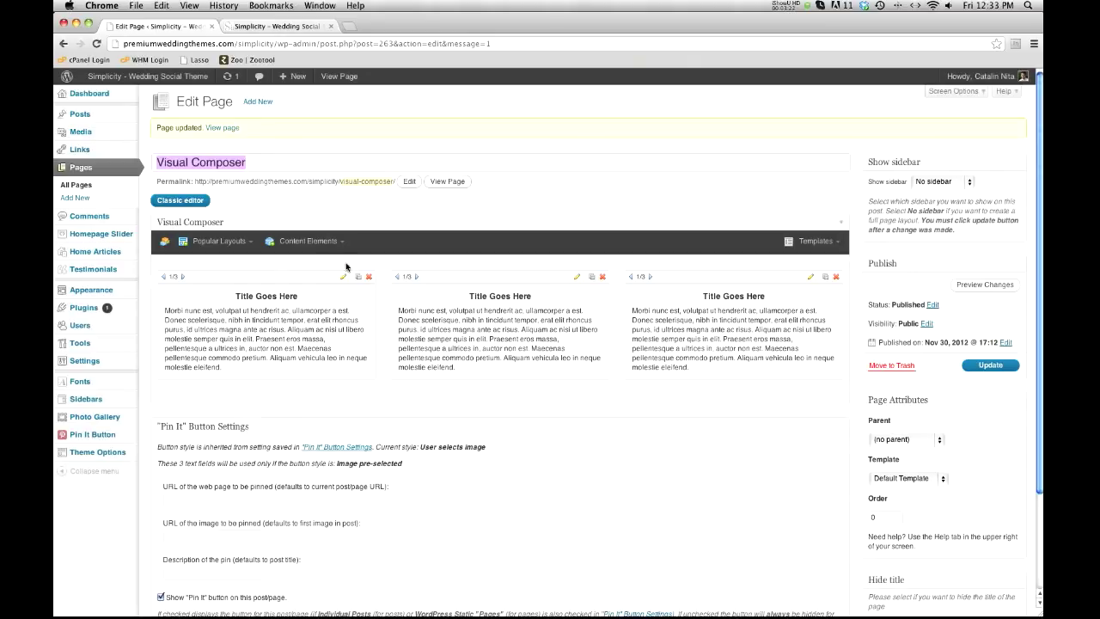
pyautogui.click(327, 243)
pyautogui.click(322, 264)
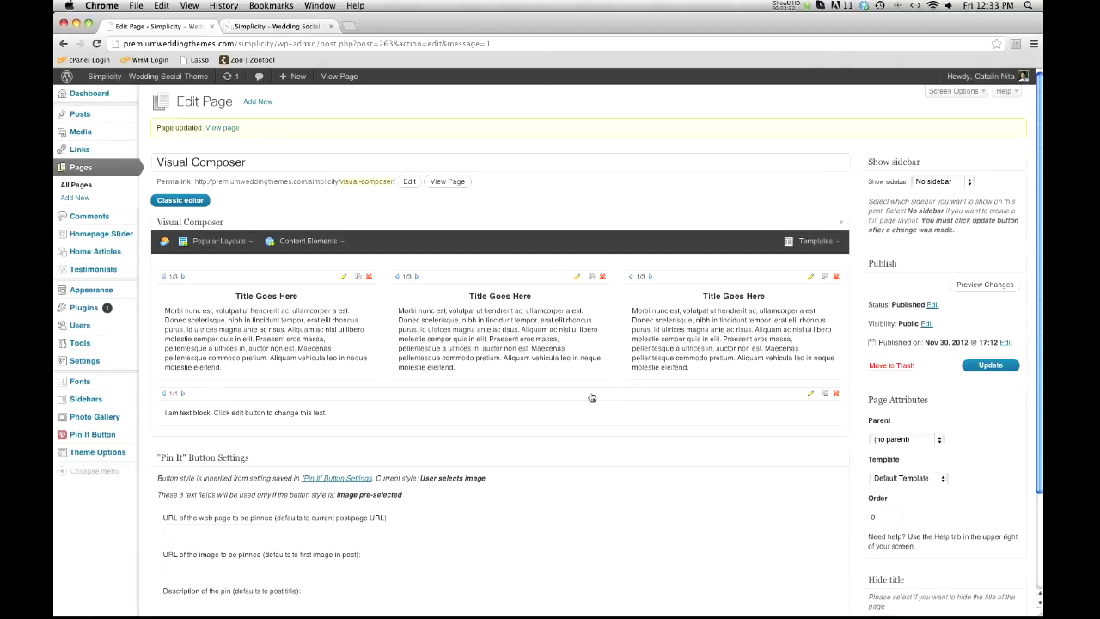
pyautogui.moveTo(470, 361); pyautogui.dragTo(472, 262)
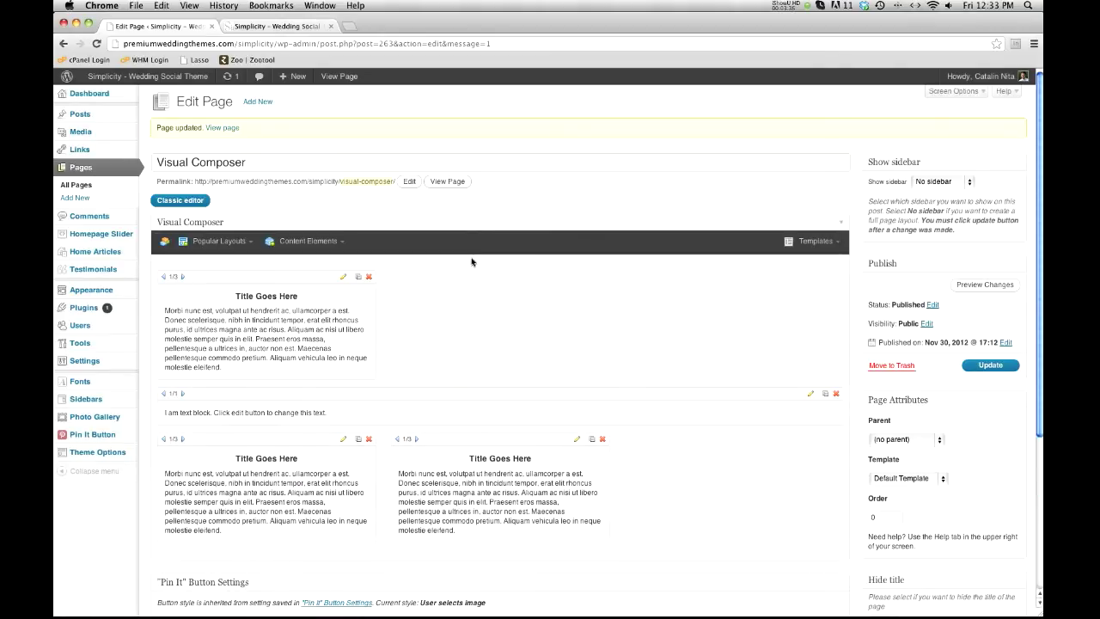
pyautogui.moveTo(382, 396); pyautogui.dragTo(381, 387)
pyautogui.moveTo(334, 278); pyautogui.dragTo(784, 441)
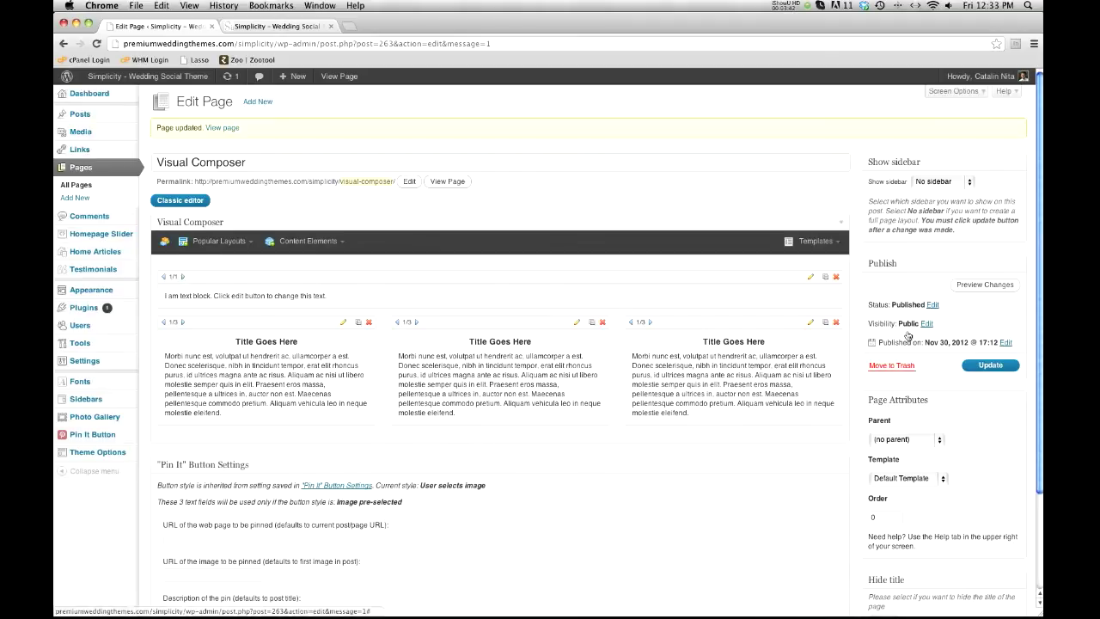
# Step: Open the full-width text block above the columns for editing and delete its placeholder text
pyautogui.click(810, 278)
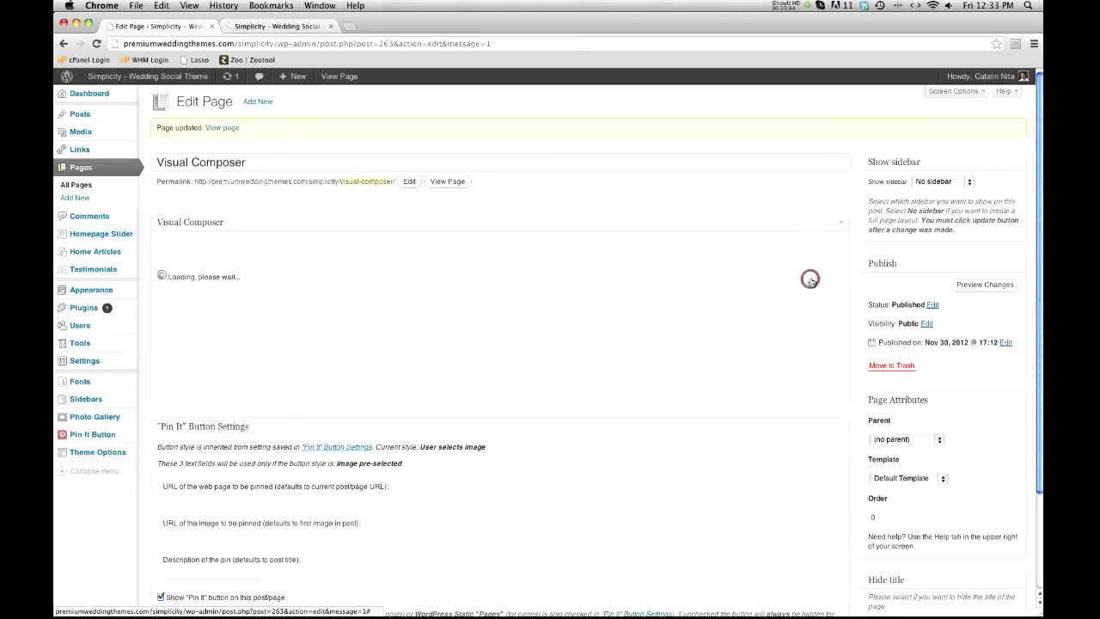
pyautogui.tripleClick(518, 359)
pyautogui.press('BackSpace')
# Step: Insert the pwtsample image from the media library at full size with centre alignment, and save the text block
pyautogui.click(389, 284)
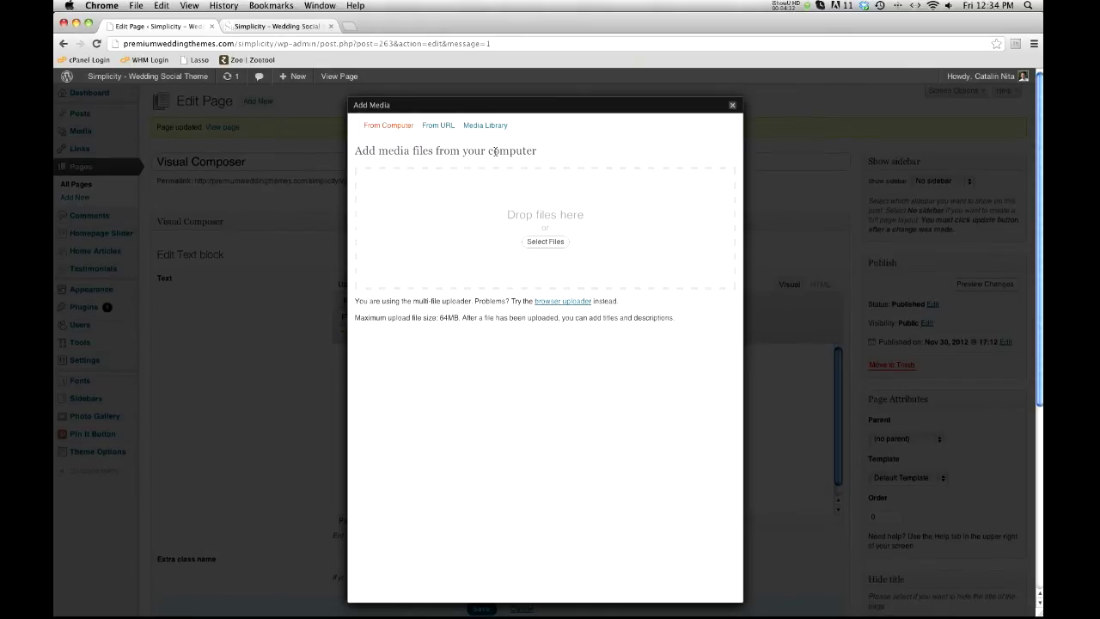
pyautogui.click(481, 126)
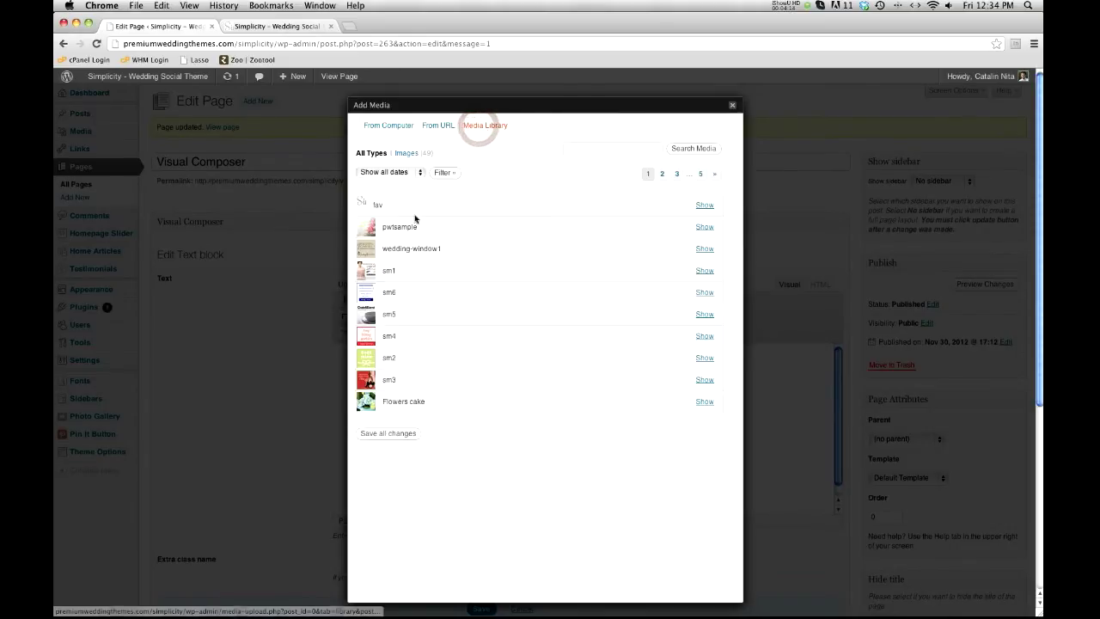
pyautogui.click(704, 226)
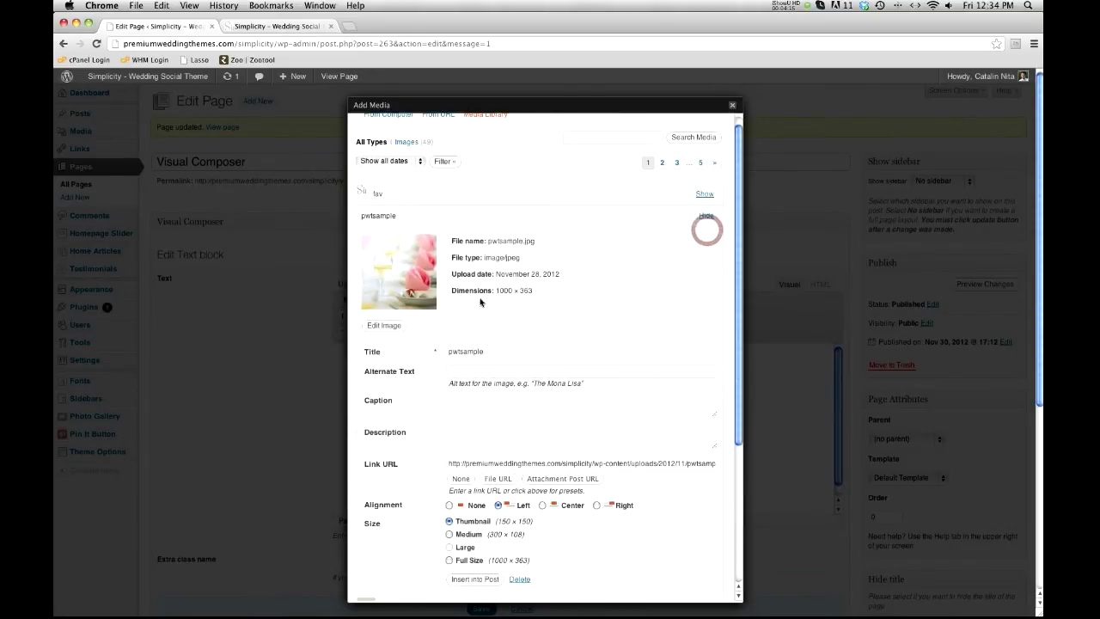
pyautogui.scroll(-2, 468, 309)
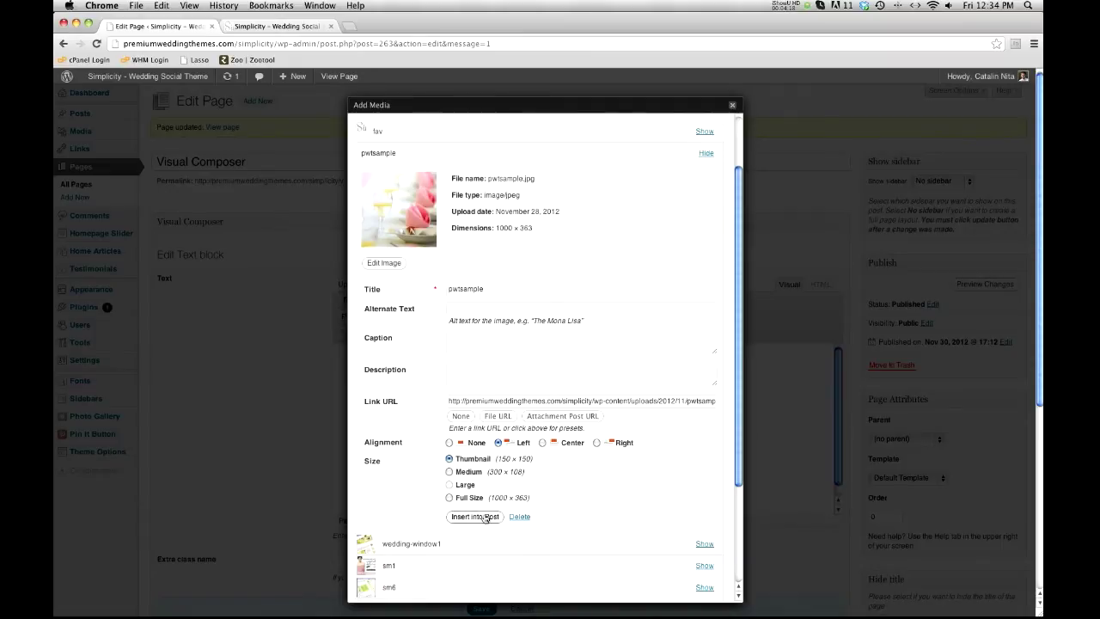
pyautogui.click(449, 497)
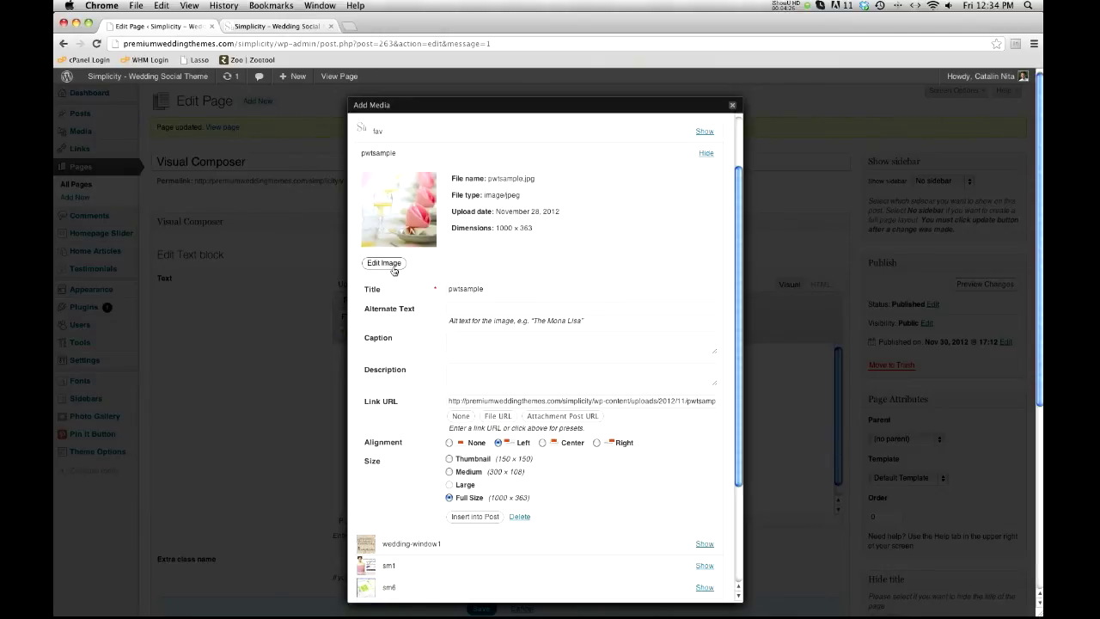
pyautogui.click(389, 264)
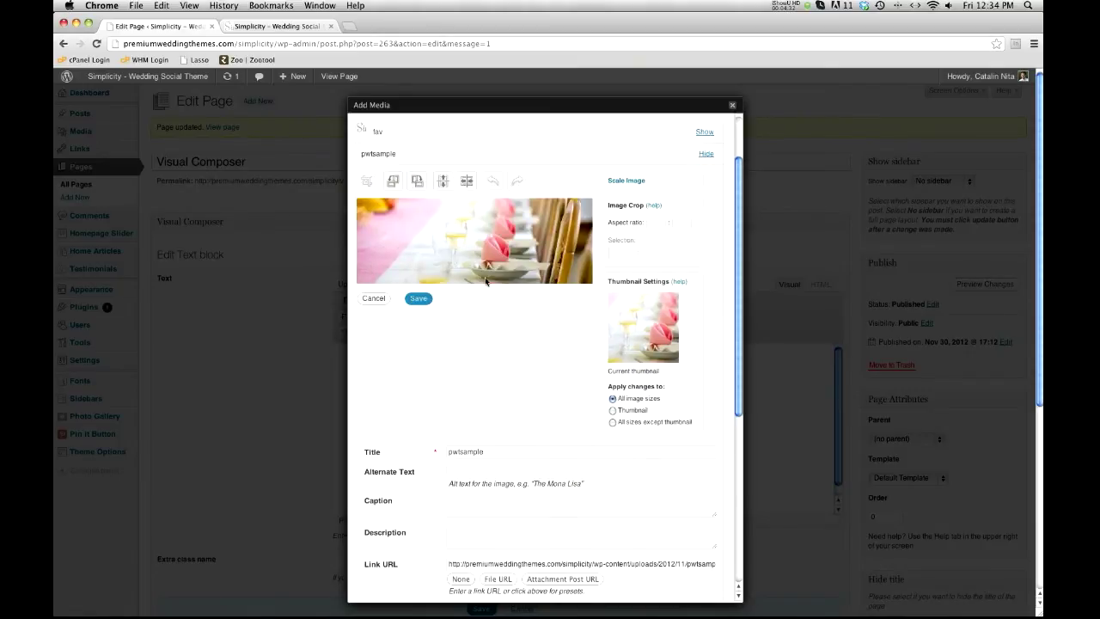
pyautogui.click(374, 298)
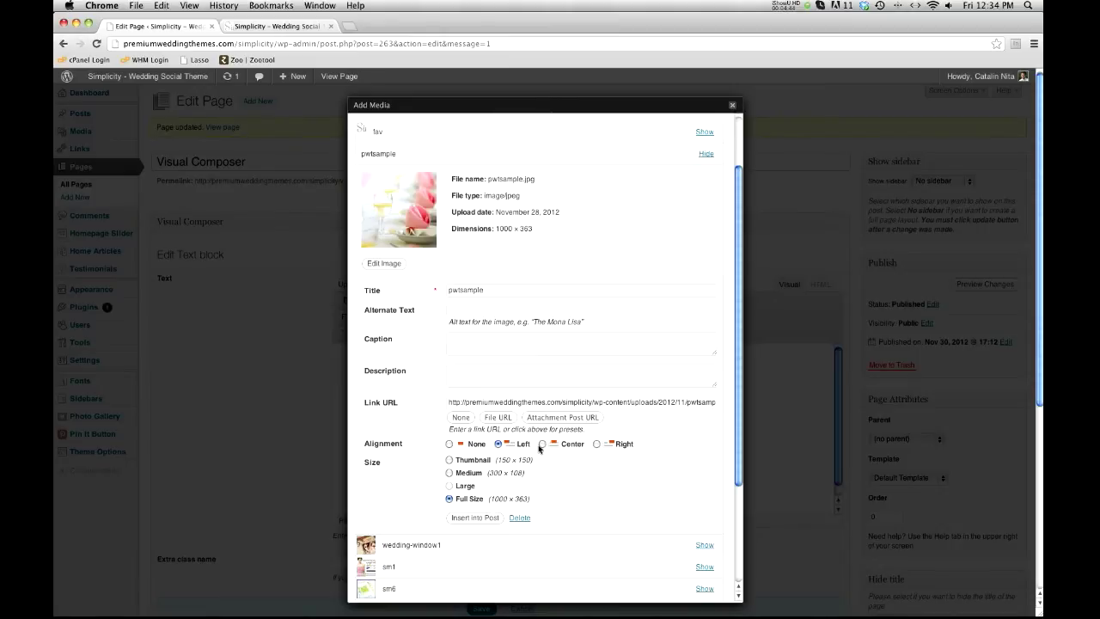
pyautogui.click(469, 518)
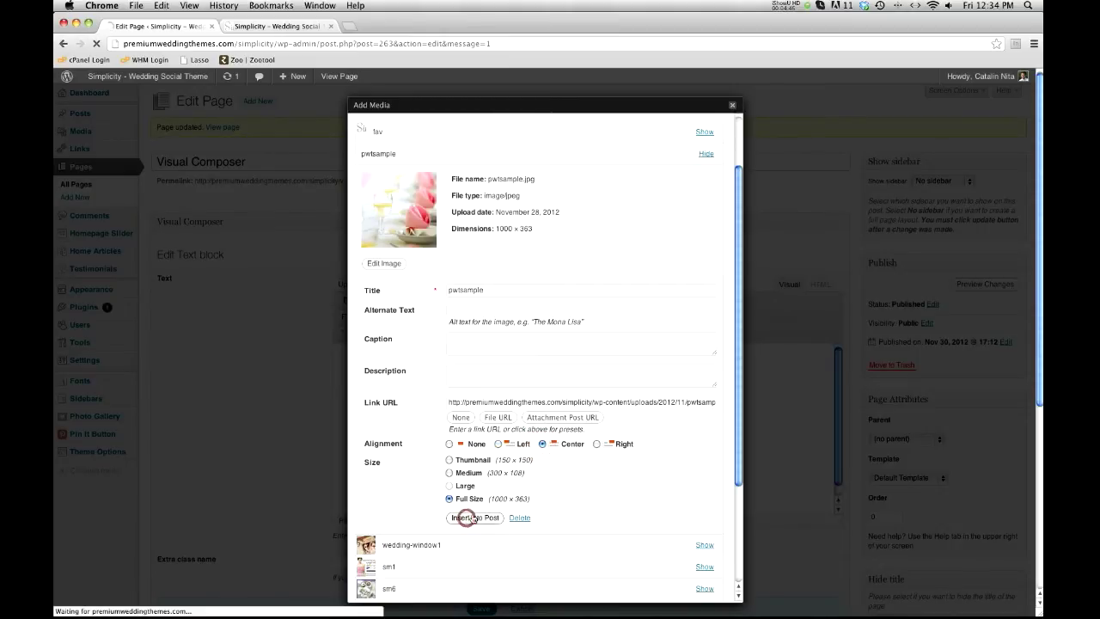
pyautogui.scroll(-1, 421, 550)
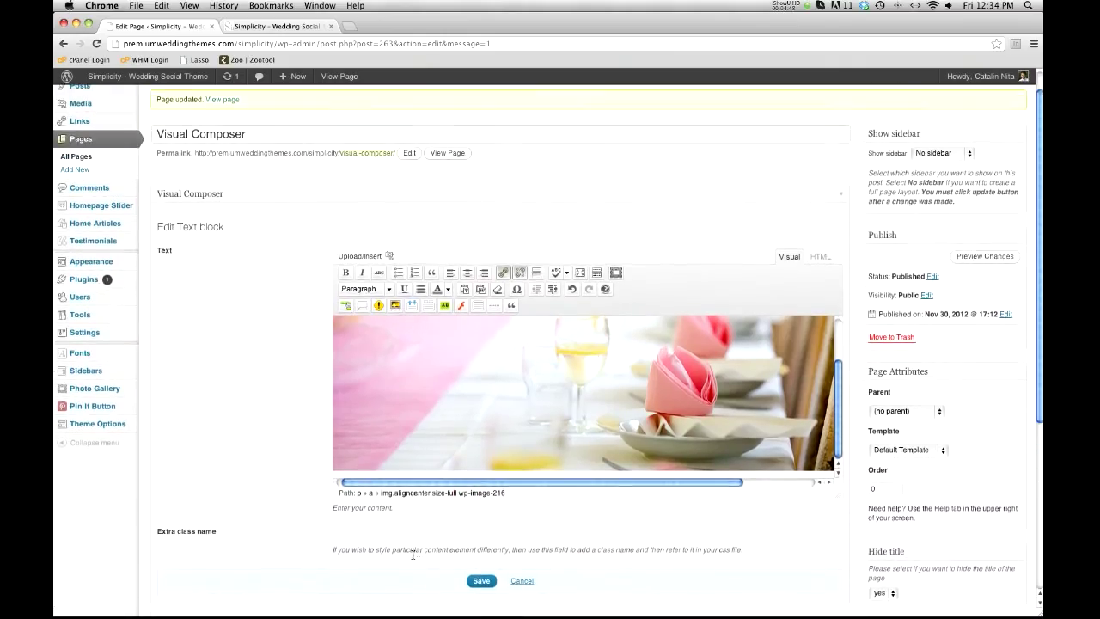
pyautogui.click(480, 585)
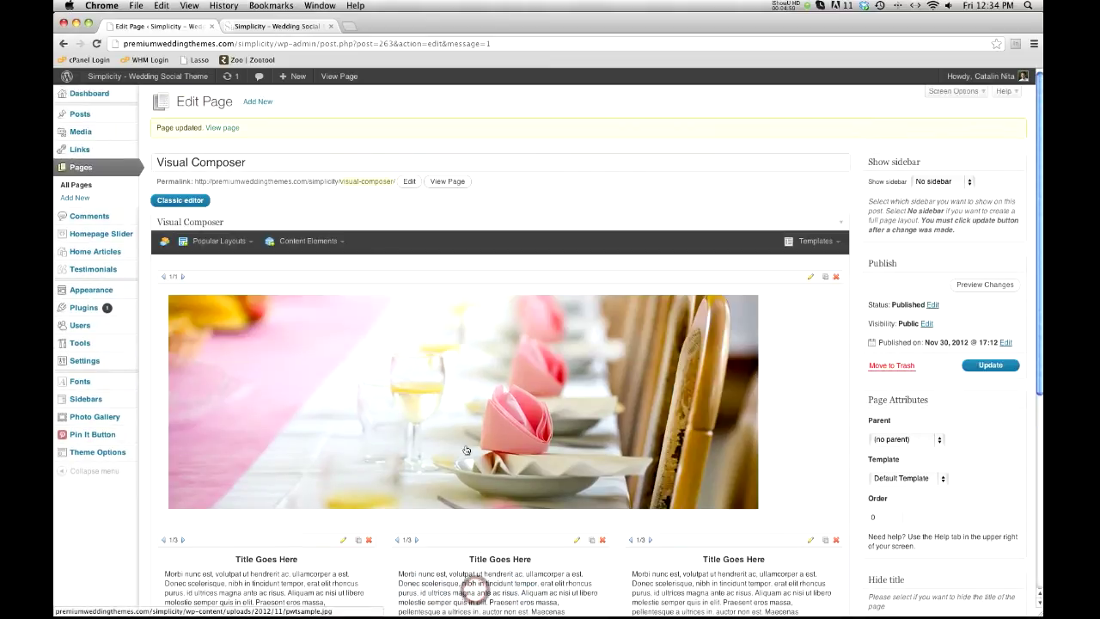
# Step: Update the page and reload its live version to check the image above the three text columns
pyautogui.scroll(-3, 582, 337)
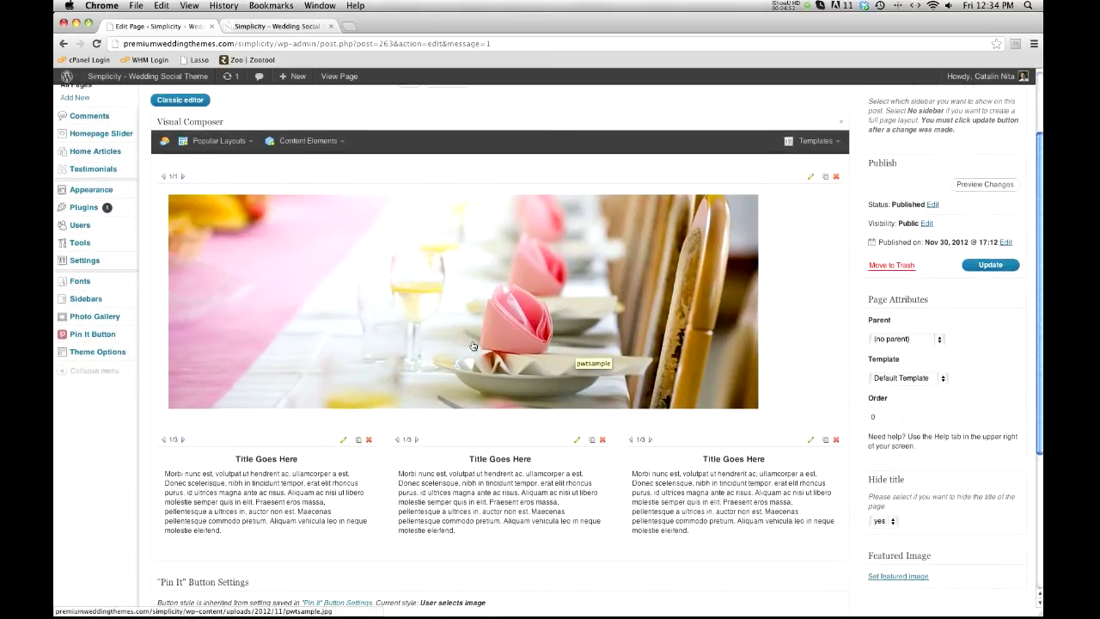
pyautogui.click(973, 267)
pyautogui.click(257, 27)
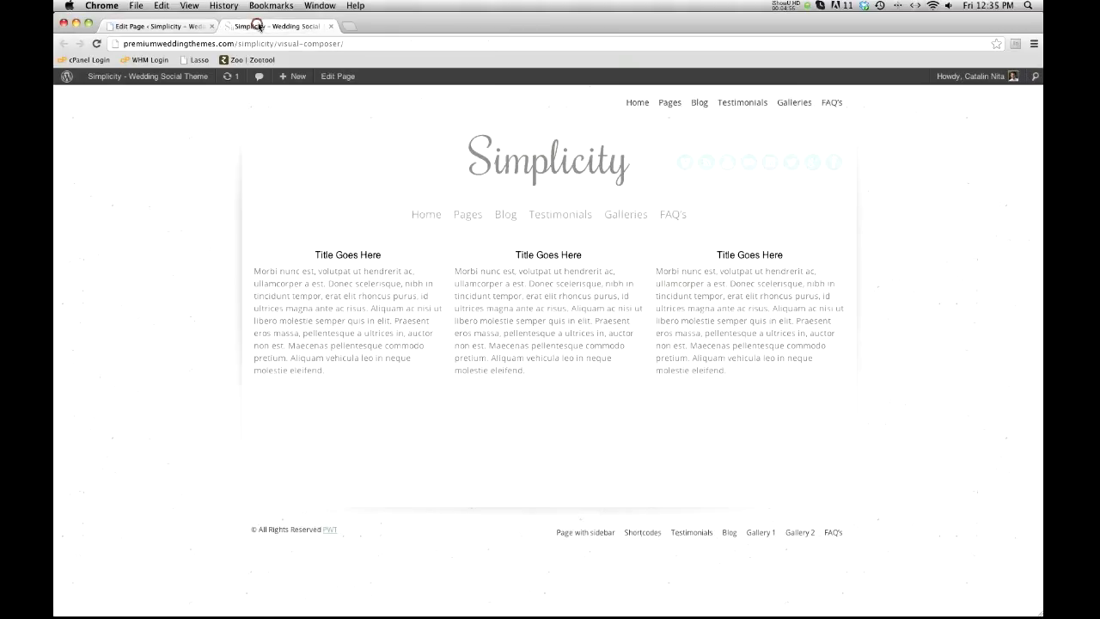
pyautogui.click(97, 44)
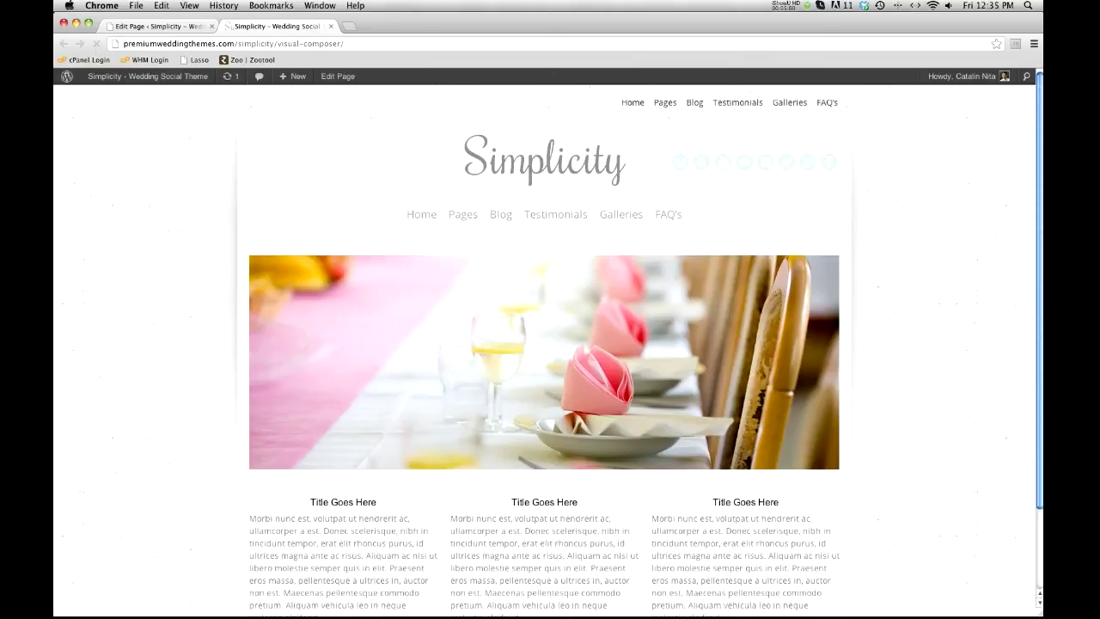
pyautogui.scroll(-3, 113, 103)
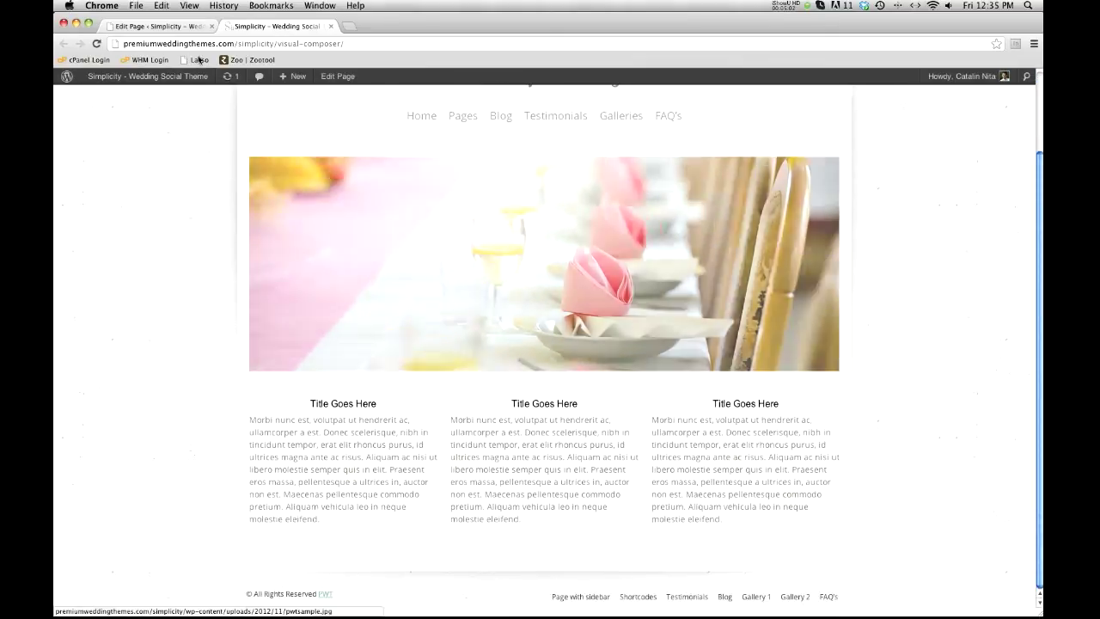
# Step: Add a Separator (Divider) in the page editor and place it between the image and the three text columns
pyautogui.click(167, 26)
pyautogui.scroll(-1, 371, 263)
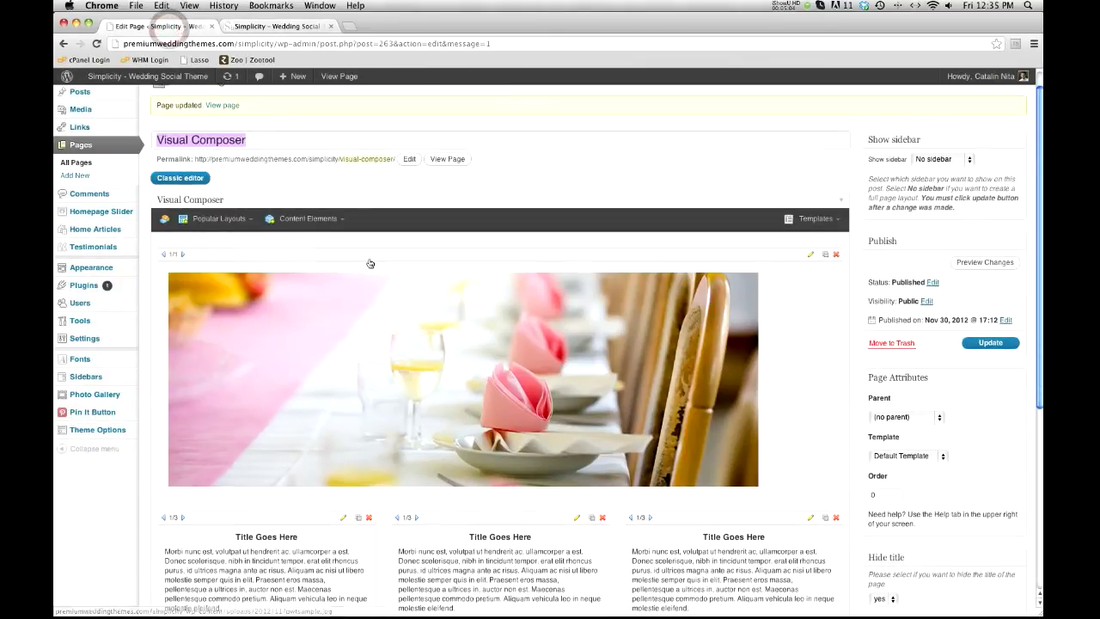
pyautogui.click(317, 224)
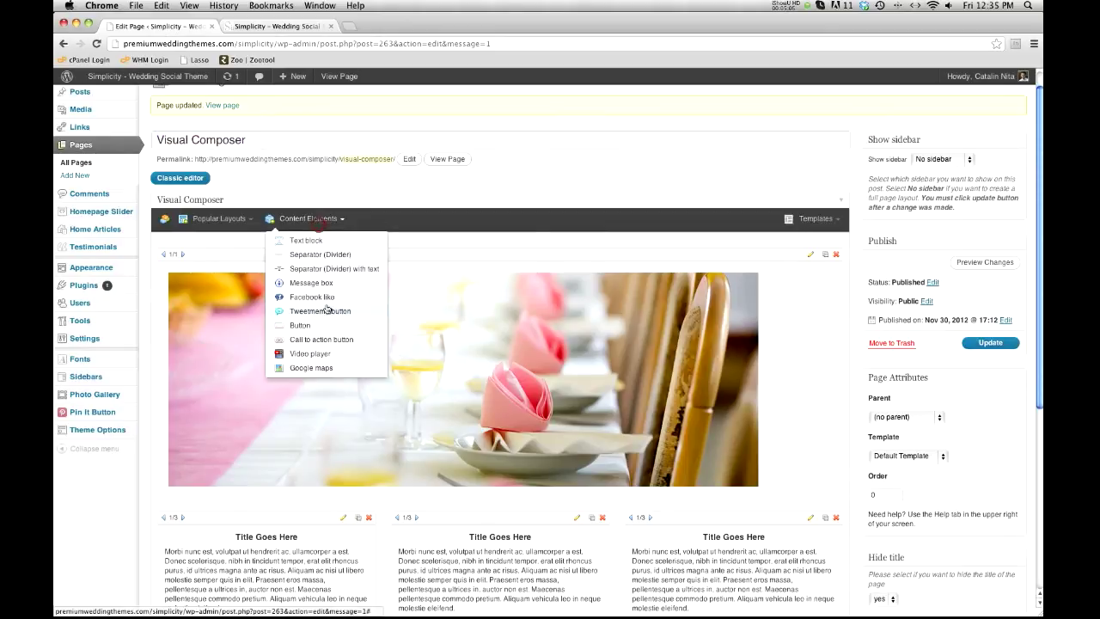
pyautogui.click(314, 256)
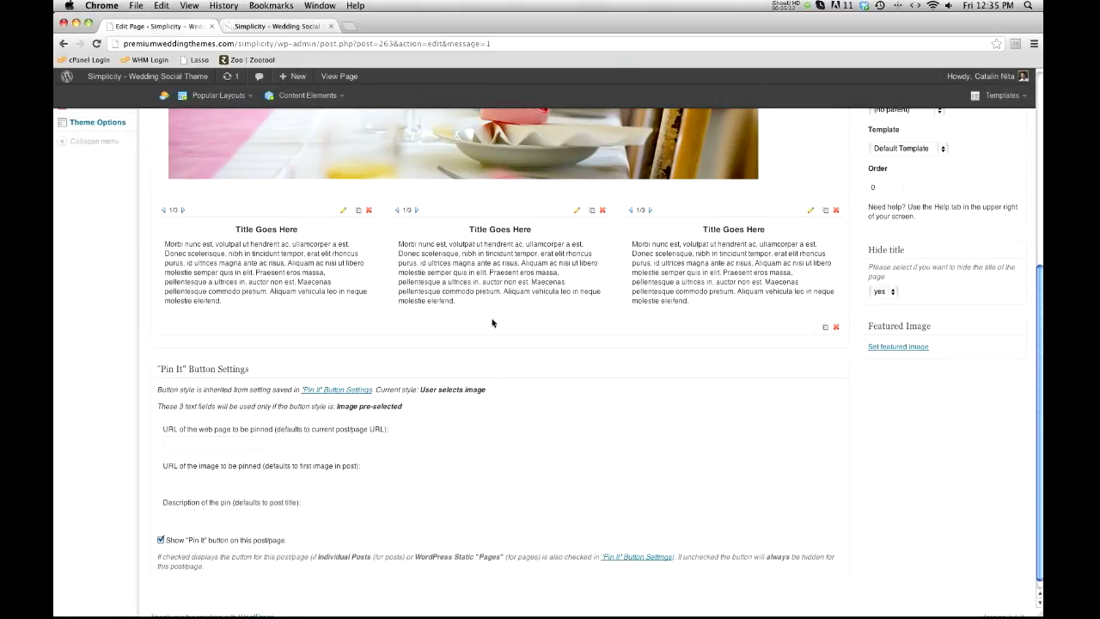
pyautogui.moveTo(649, 329); pyautogui.dragTo(651, 213)
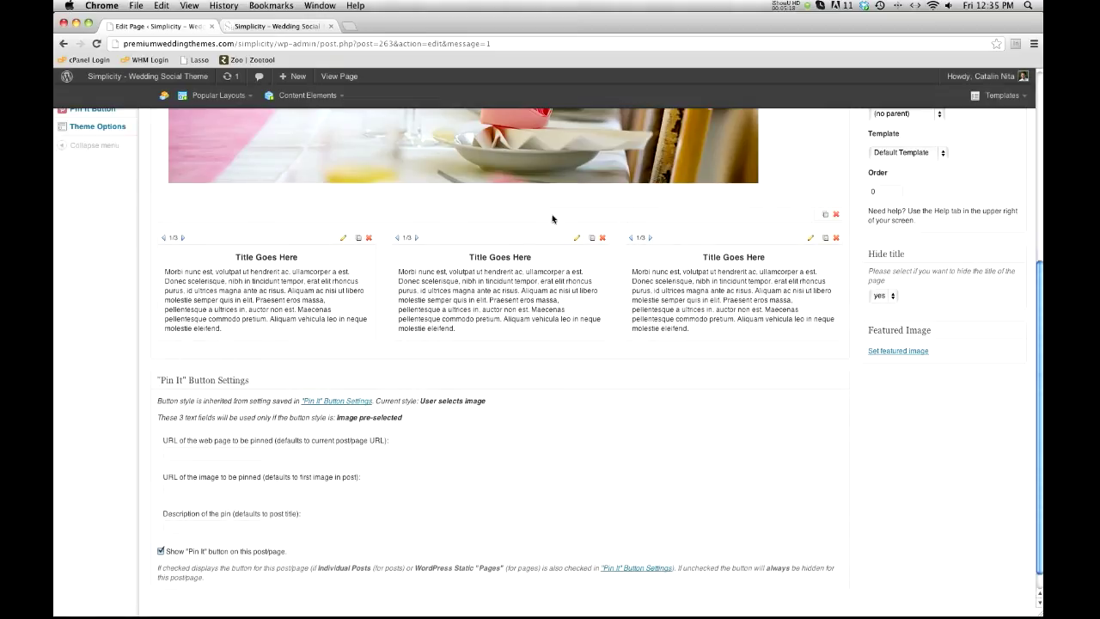
# Step: Duplicate the separator and place the copy below the three text columns
pyautogui.scroll(3, 559, 233)
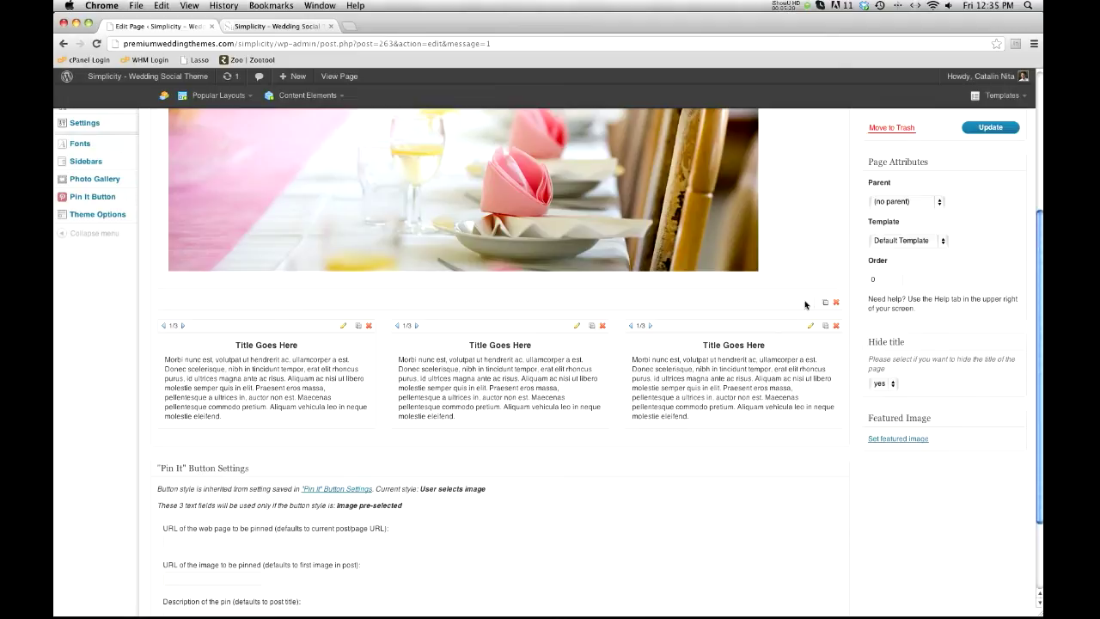
pyautogui.moveTo(822, 305); pyautogui.dragTo(709, 441)
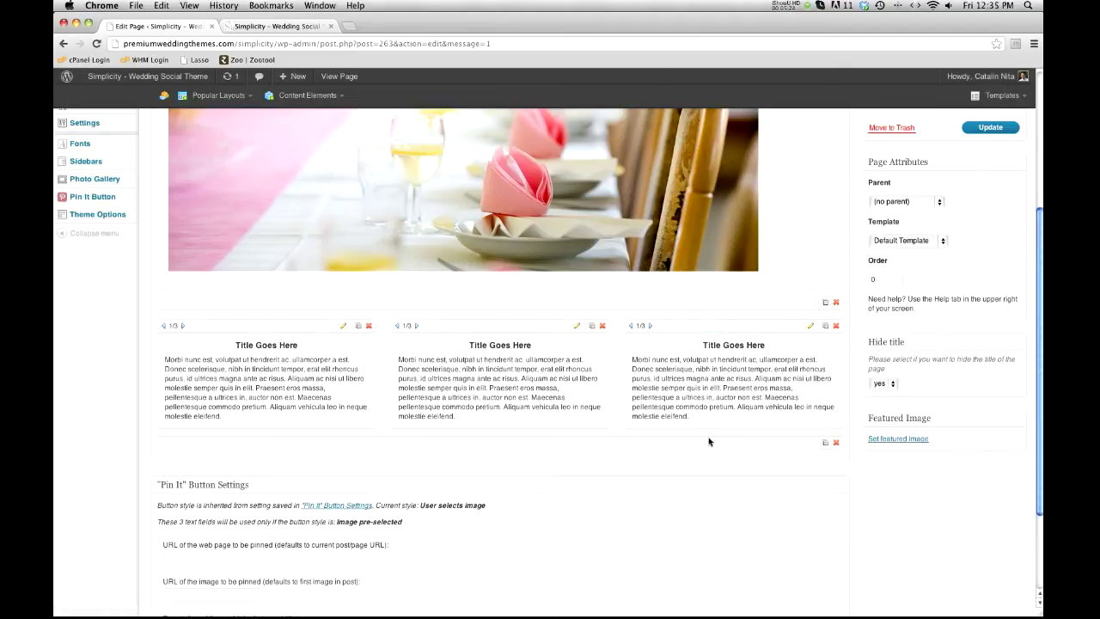
pyautogui.scroll(-2, 696, 431)
# Step: Add a text block below the lower separator and replace its placeholder text with the "Morbi nunc est" filler paragraph
pyautogui.scroll(4, 695, 432)
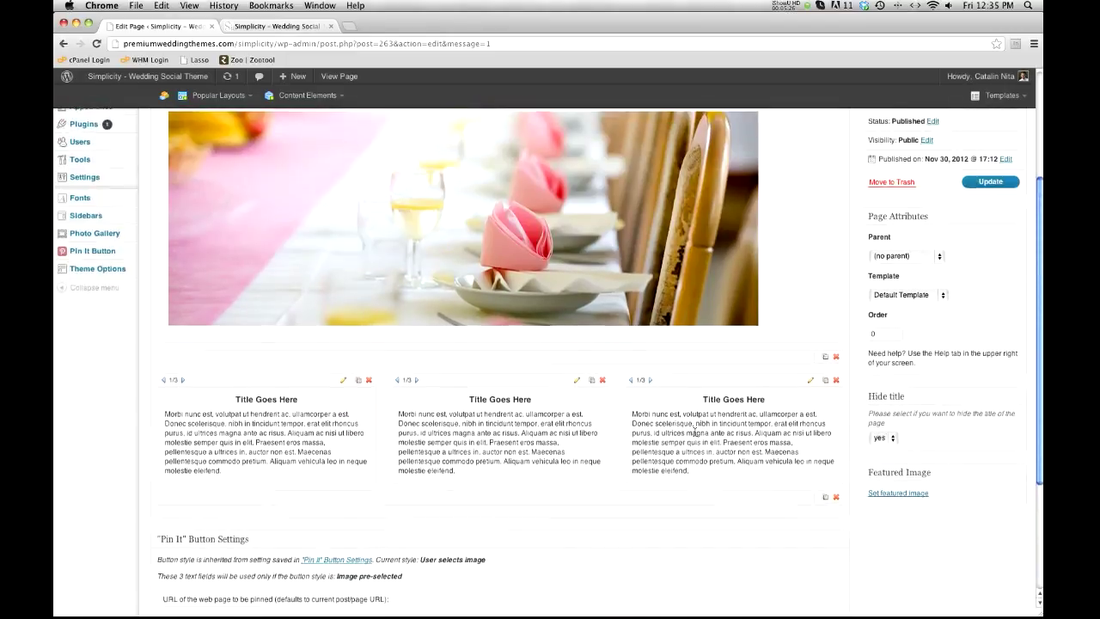
pyautogui.scroll(2, 680, 423)
pyautogui.click(291, 198)
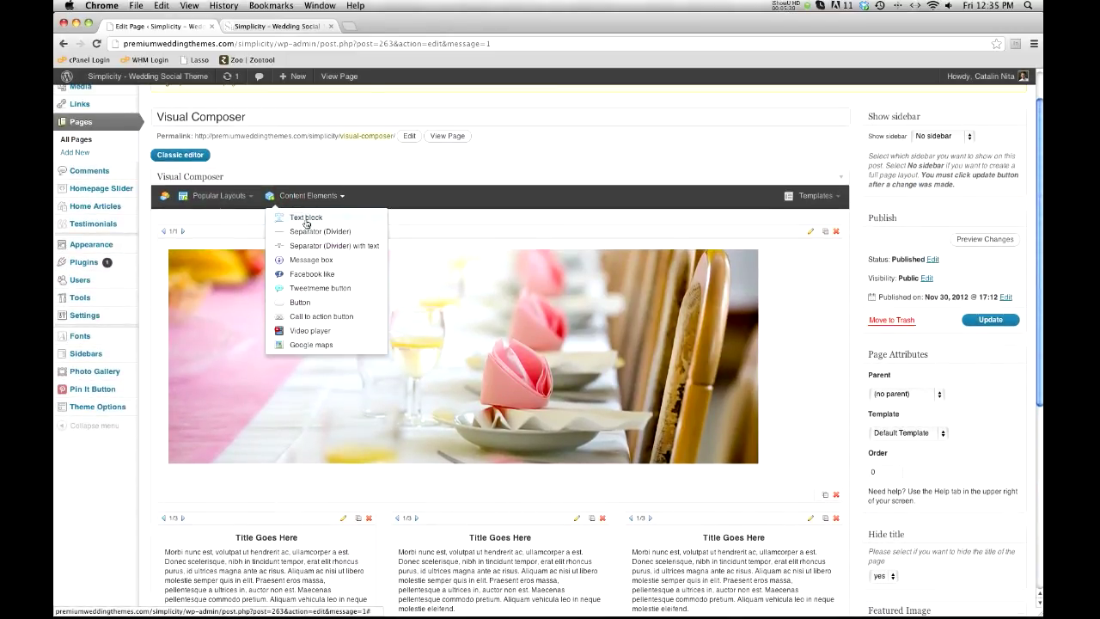
pyautogui.click(304, 219)
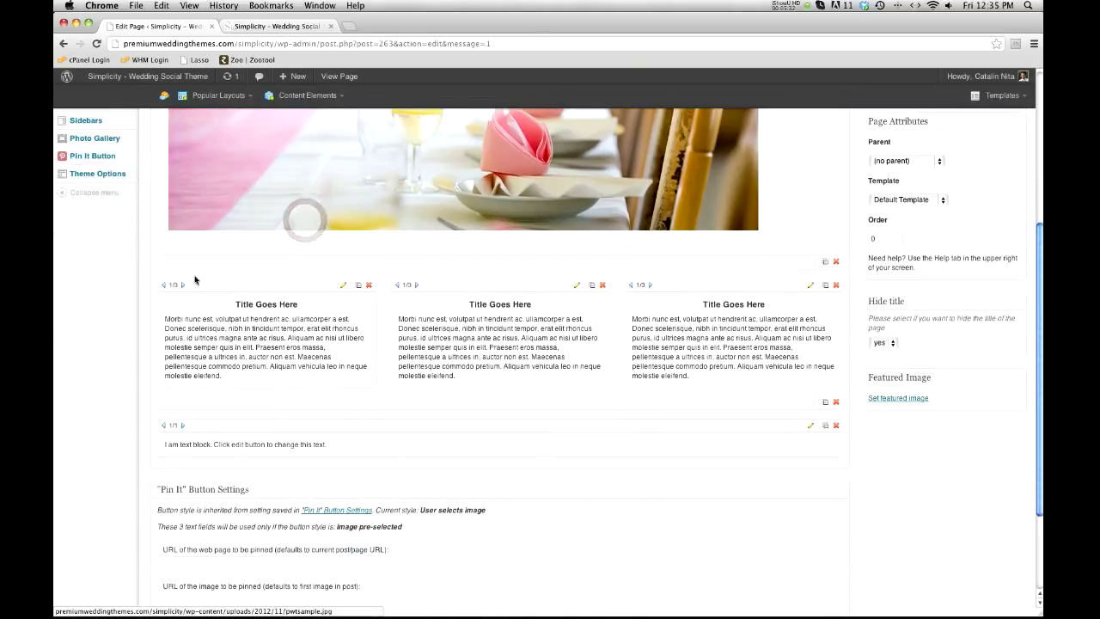
pyautogui.click(809, 425)
pyautogui.tripleClick(519, 234)
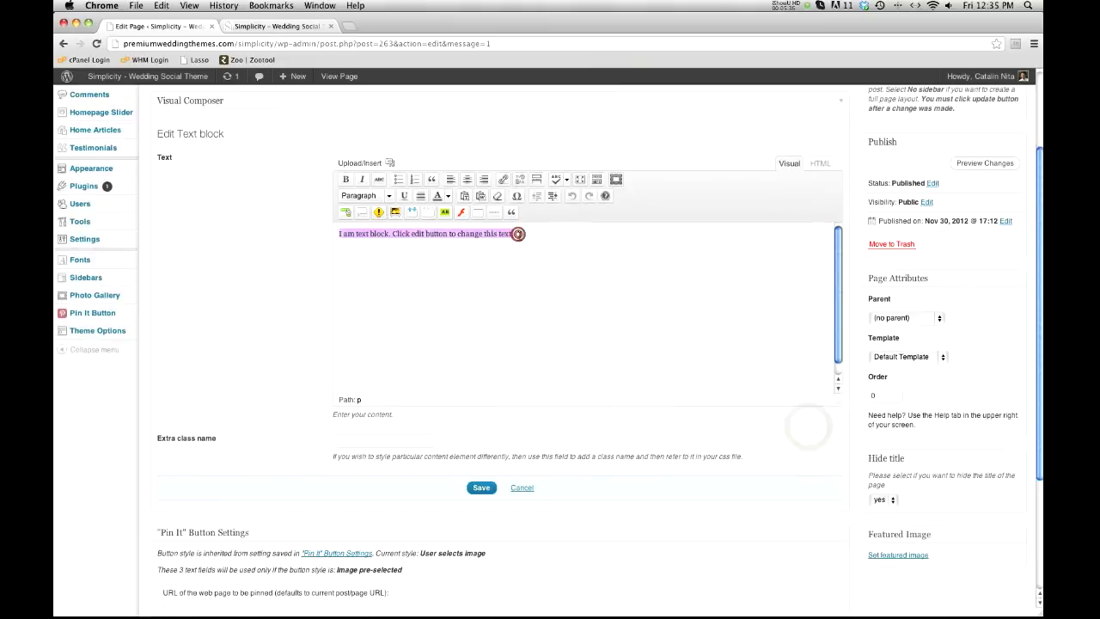
pyautogui.write('Morbi nunc est, volutpat ut hendrerit ac, ullamcorper a est. Donec scelerisque, nibh in tincidunt tempor, erat elit rhoncus purus, id ultrices magna ante ac risus. Aliquam ac nisi ut libero molestie semper quis in elit. Praesent eros massa, pellentesque a ultrices in, auctor non est. Maecenas pellentesque commodo pretium. Aliquam vehicula leo in neque molestie eleifend. Proin vel nisl a justo auctor bibendum non pellentesque elit. Praesent et urna id libero imperdiet laoreet. Cras ut sodales odio. Curabitur eget egestas tellus. Aliquam nulla turpis, dapibus non varius quis, pharetra nec tellus. Mauris at mi a purus commodo ultrices a vitae nunc. Nam a lectus vitae tortor pellentesque vehicula. Duis suscipit diam ac orci tempus vel elementum ante gravida. In vehicula mi nec dolor dignissim volutpat nec vel risus.')
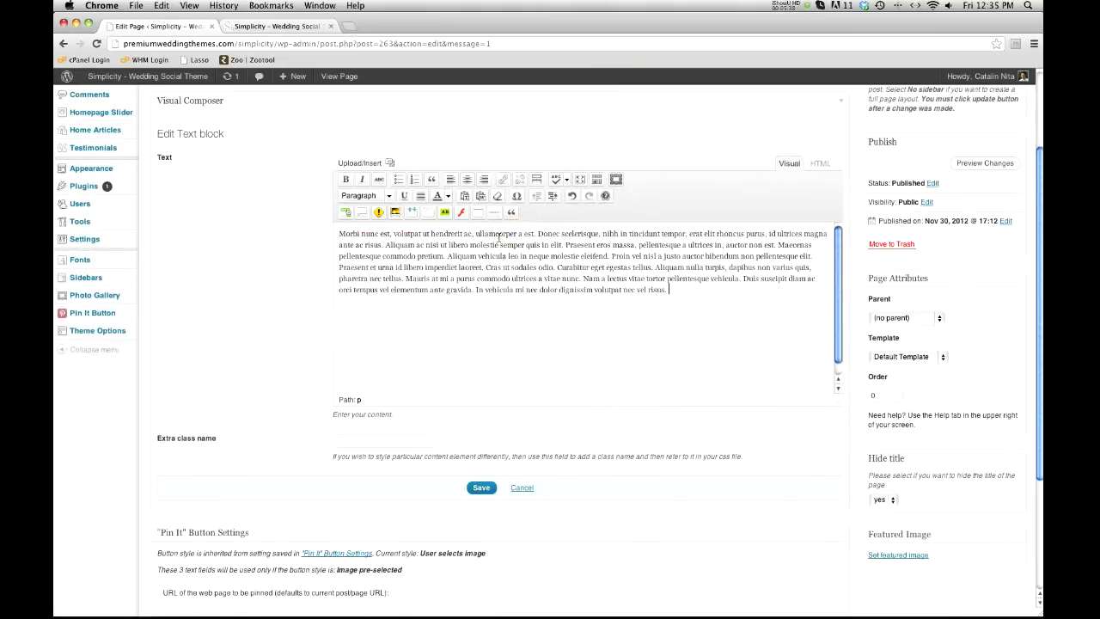
# Step: Insert the pwtsample image from the media library into the text block, left-aligned at Medium size (300 × 108), and save the block
pyautogui.click(388, 163)
pyautogui.click(486, 125)
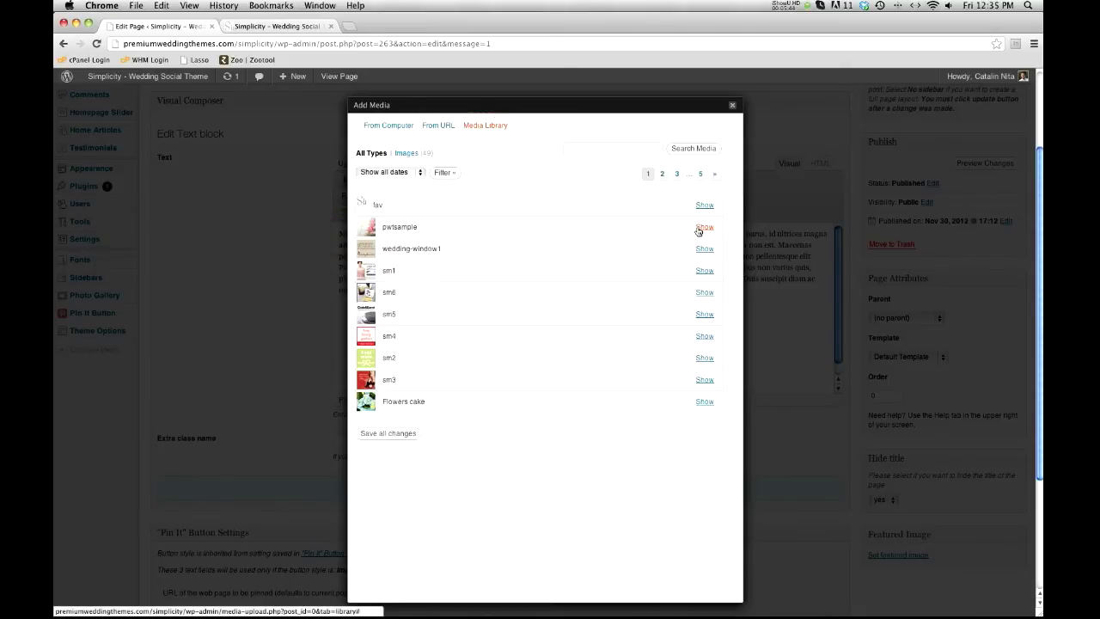
pyautogui.click(702, 227)
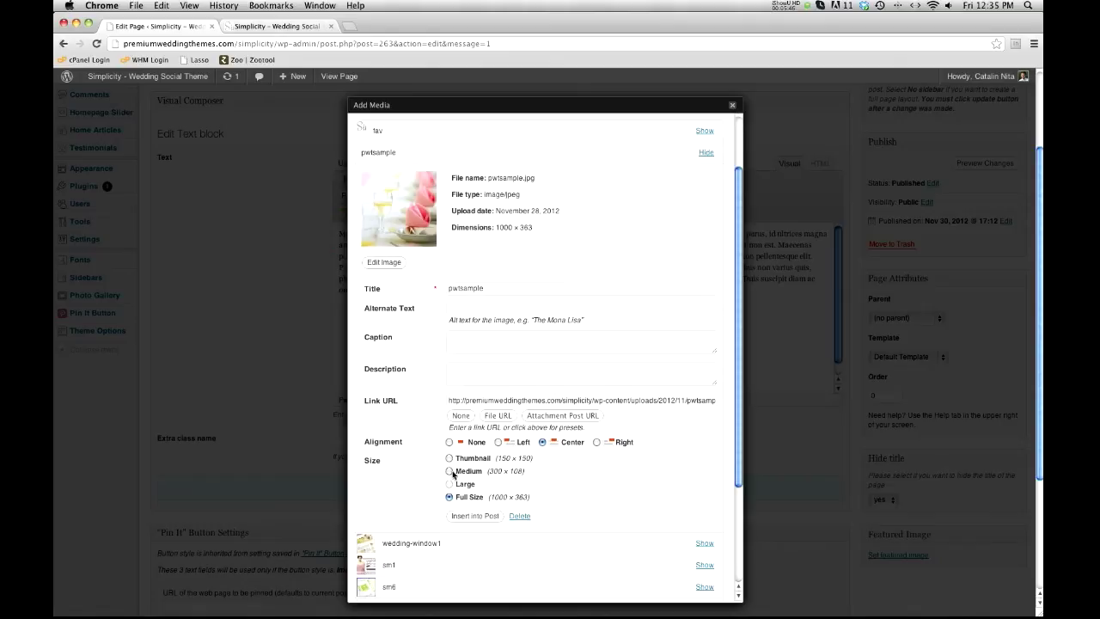
pyautogui.click(449, 470)
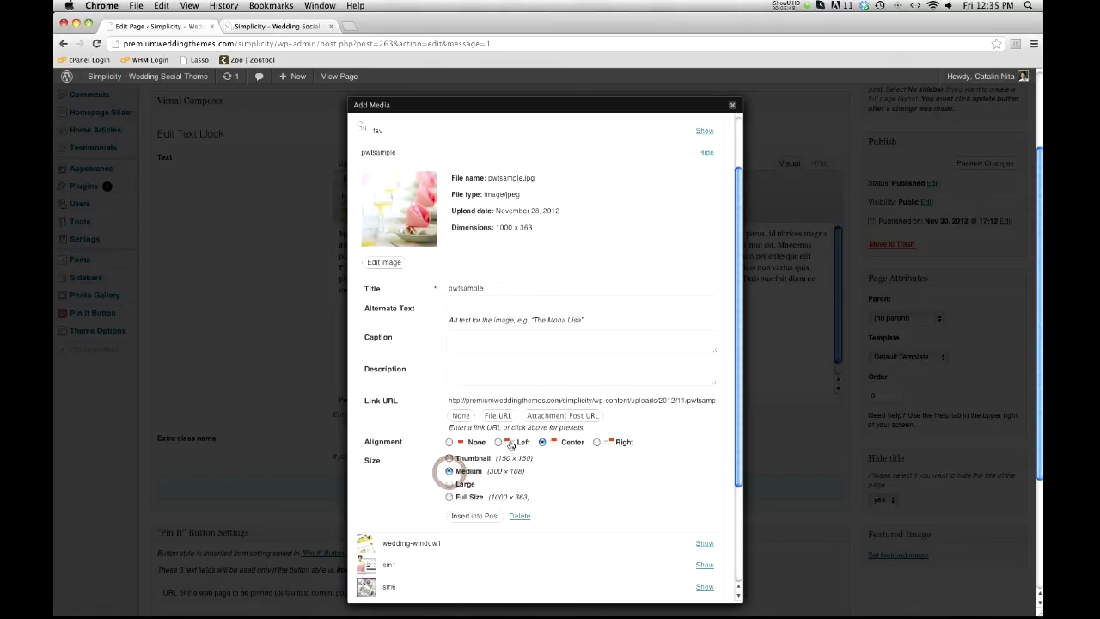
pyautogui.click(474, 516)
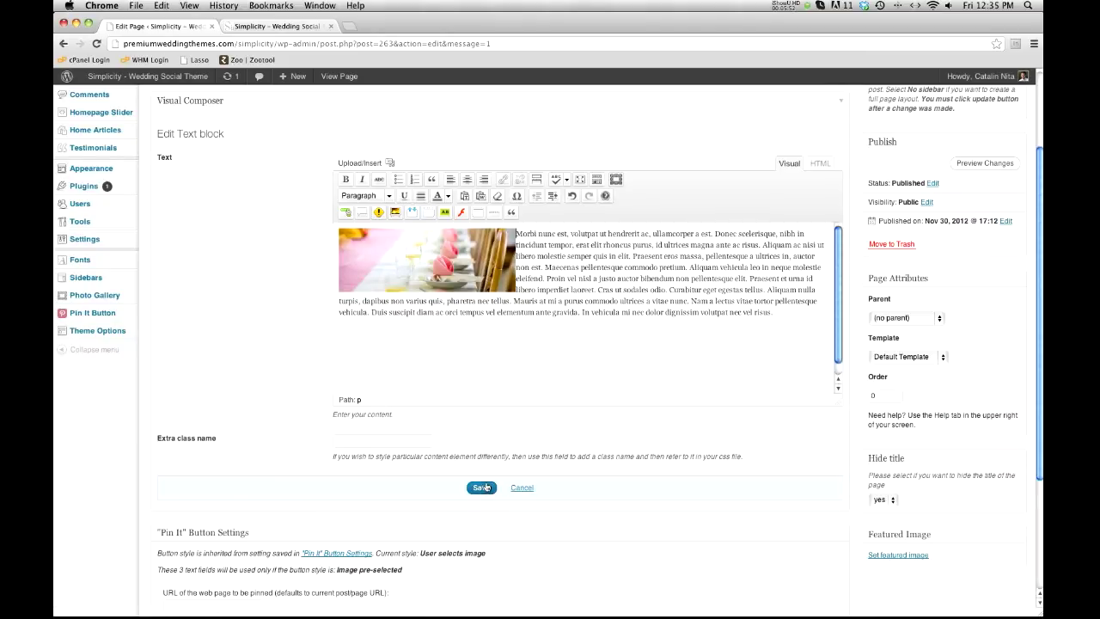
pyautogui.click(485, 487)
# Step: Update the page and reload its live version to check the separators and the image with wrapped text below the three columns
pyautogui.click(979, 365)
pyautogui.click(269, 27)
pyautogui.click(96, 43)
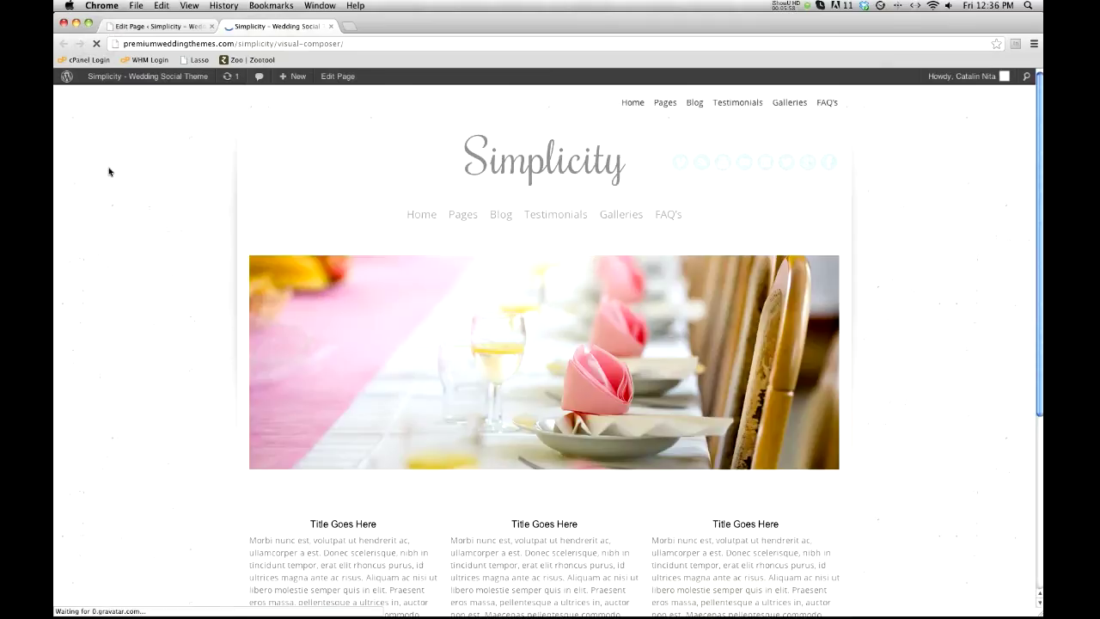
pyautogui.scroll(-2, 336, 225)
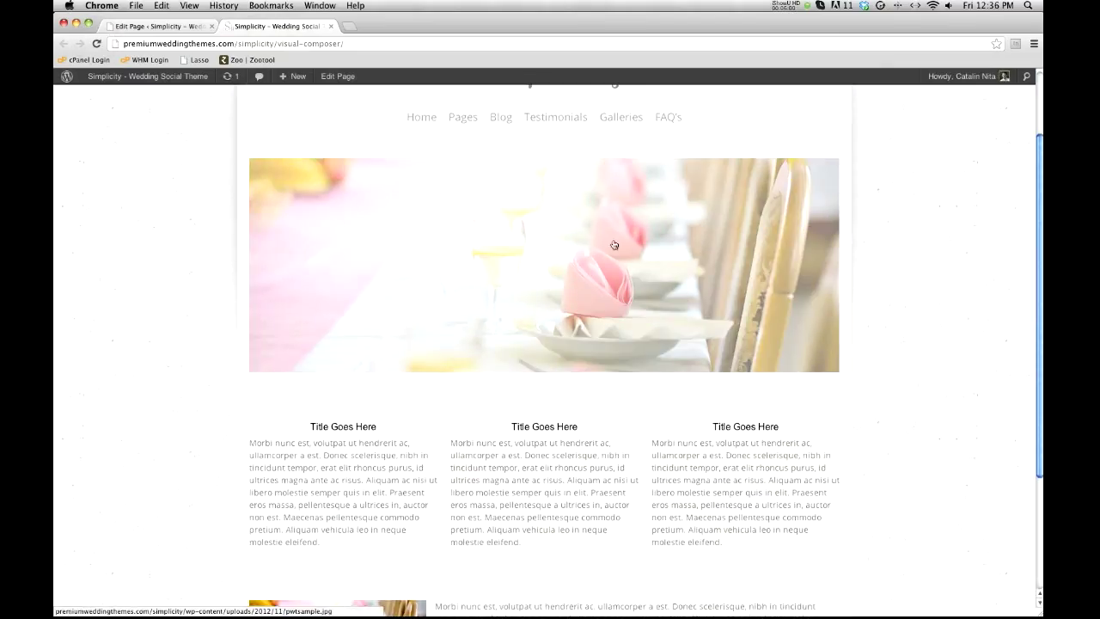
pyautogui.scroll(-2, 507, 326)
pyautogui.scroll(-3, 350, 364)
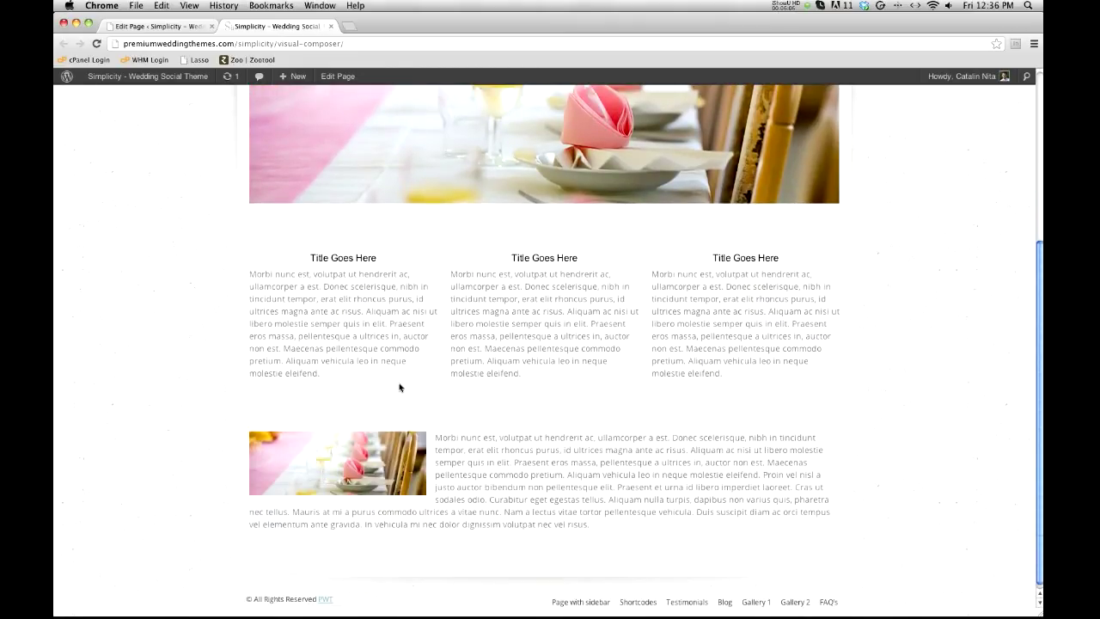
pyautogui.scroll(-1, 423, 384)
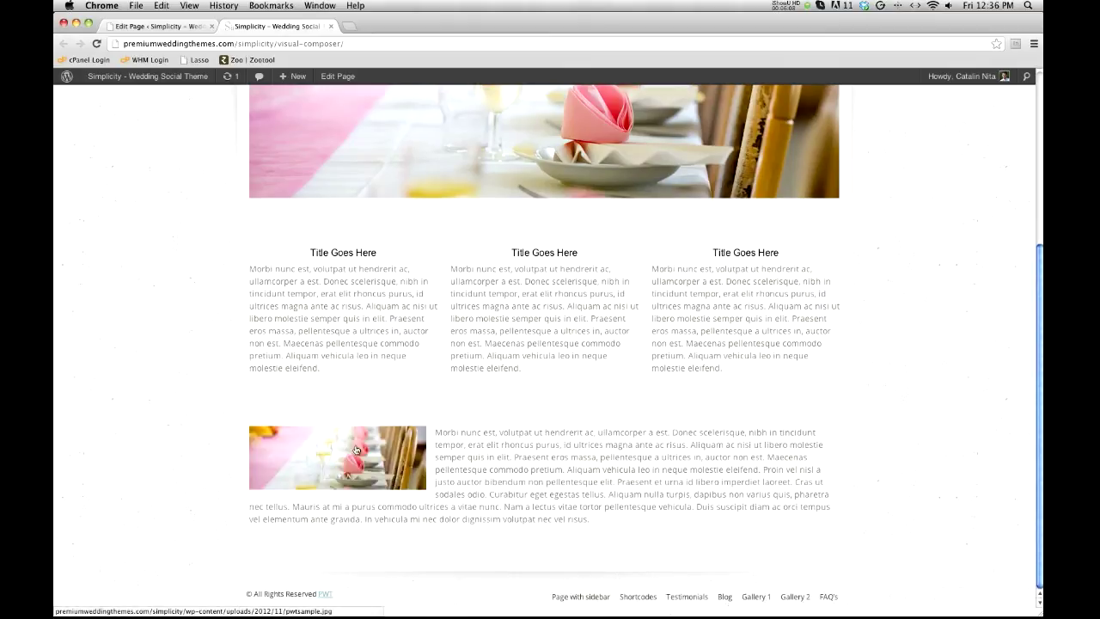
pyautogui.scroll(3, 492, 458)
pyautogui.scroll(2, 491, 458)
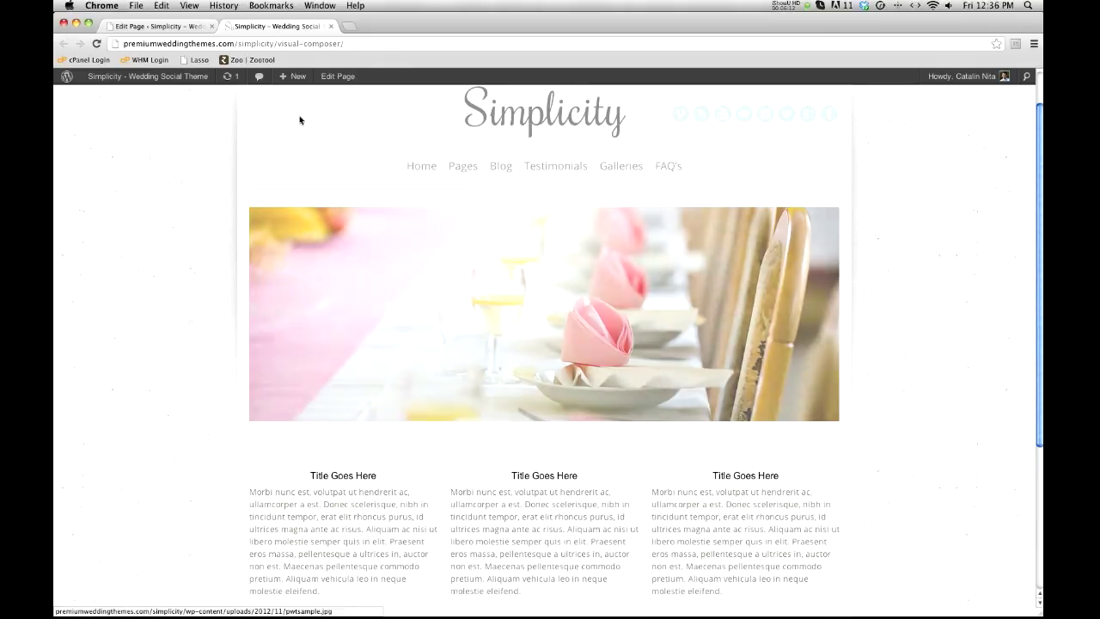
# Step: Return to the page editor and add a Message box content element to the layout
pyautogui.click(177, 26)
pyautogui.scroll(-3, 365, 288)
pyautogui.scroll(-2, 364, 288)
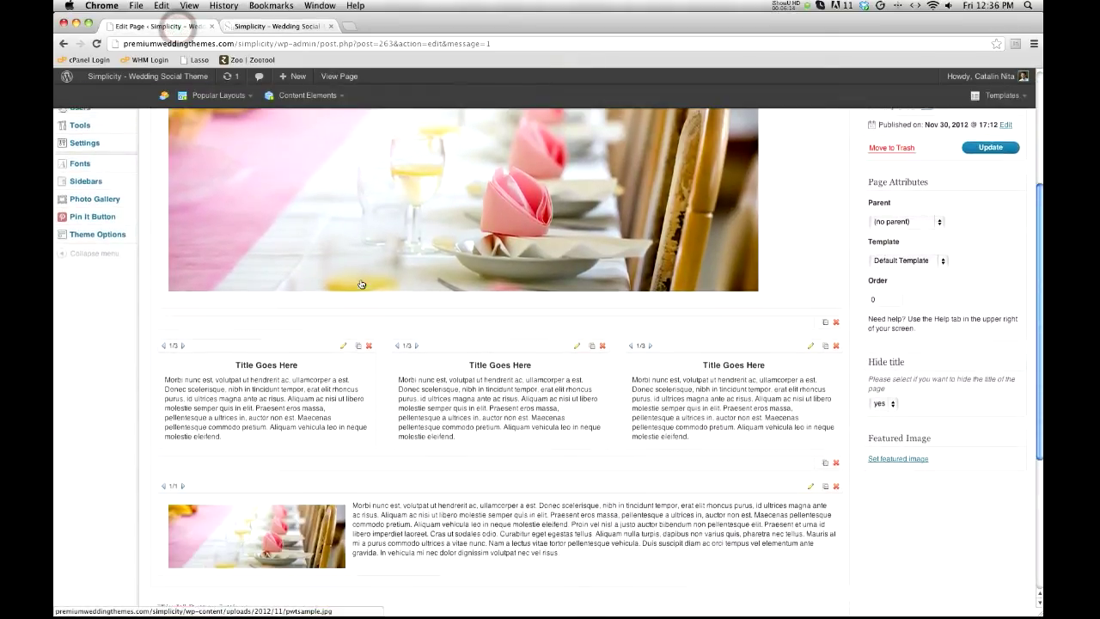
pyautogui.scroll(5, 364, 288)
pyautogui.click(313, 220)
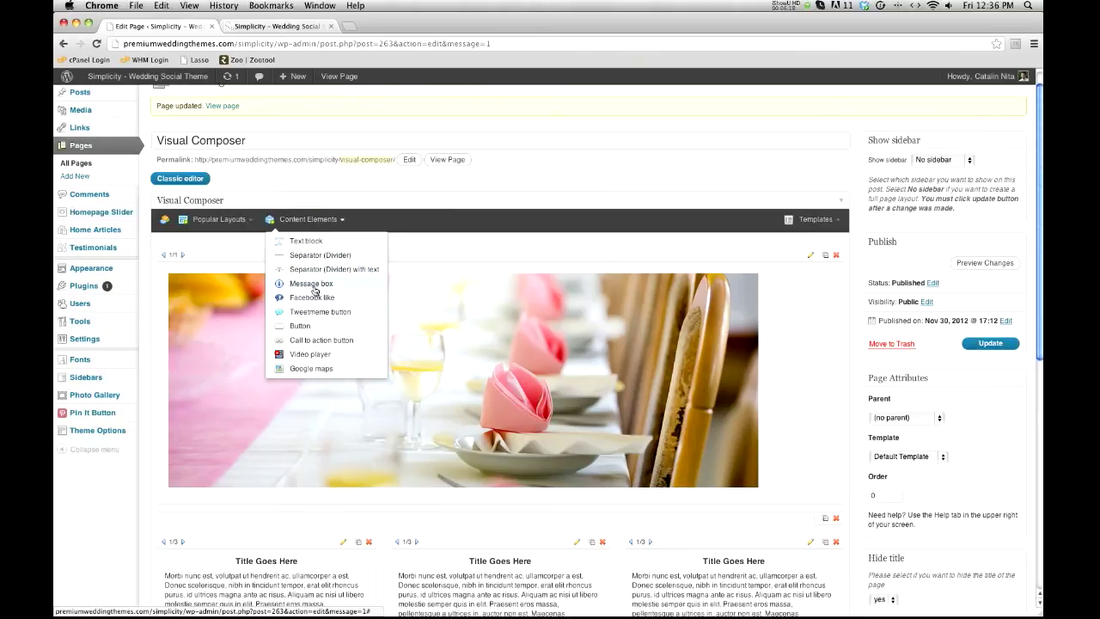
pyautogui.click(311, 284)
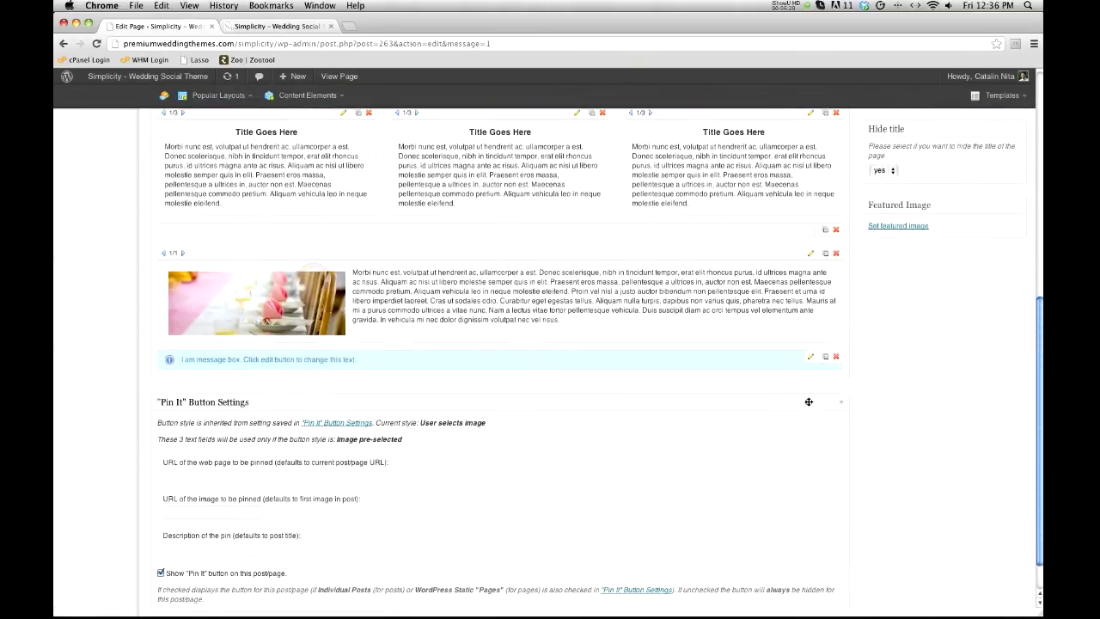
# Step: Replace the message box's placeholder with the "Morbi nunc est" filler text, cut it after "molestie eleifend.", save it and update the page
pyautogui.click(809, 355)
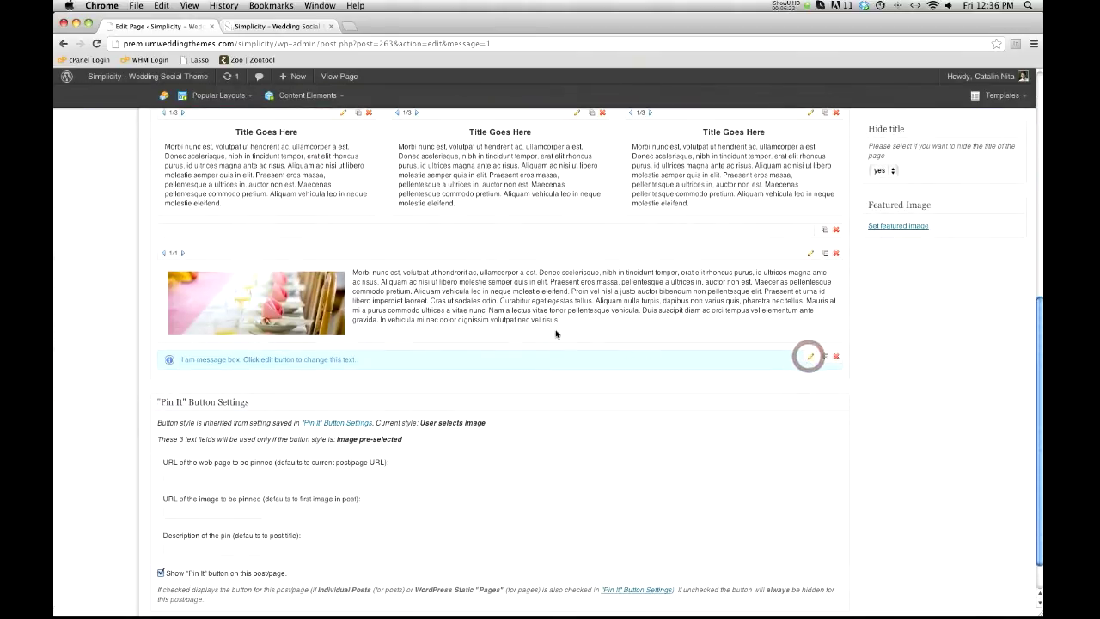
pyautogui.click(808, 358)
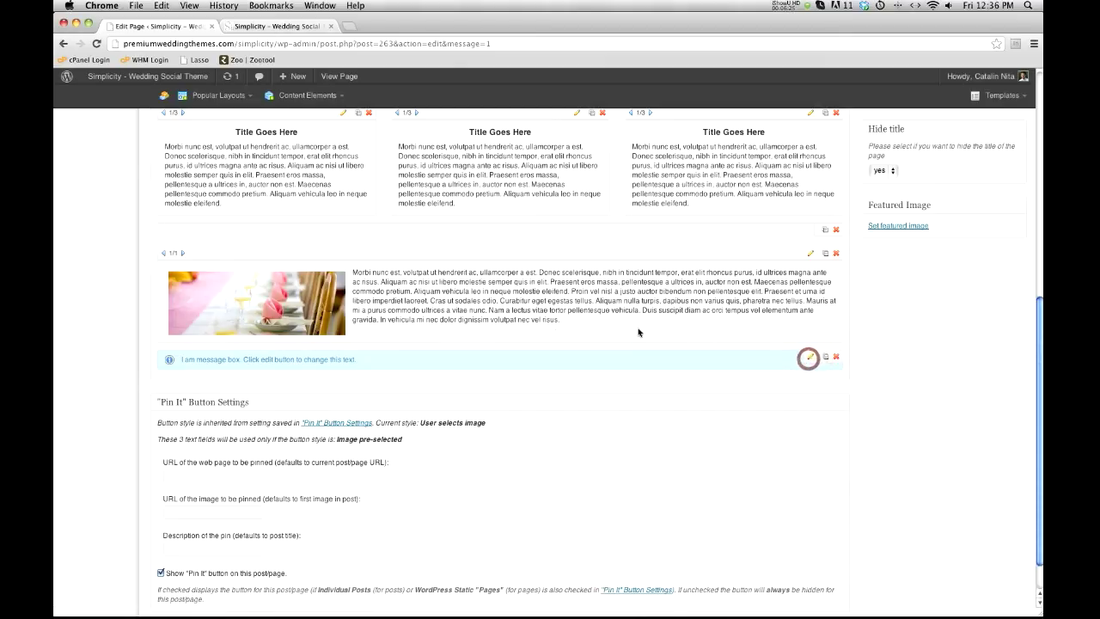
pyautogui.click(806, 361)
pyautogui.tripleClick(452, 277)
pyautogui.write('Morbi nunc est, volutpat ut hendrerit ac, ullamcorper a est. Donec scelerisque, nibh in tincidunt tempor, erat elit rhoncus purus, id ultrices magna ante ac risus. Aliquam ac nisi ut libero molestie semper quis in elit. Praesent eros massa, pellentesque a ultrices in, auctor non est. Maecenas pellentesque commodo pretium. Aliquam vehicula leo in neque molestie eleifend. Proin vel nisl a justo auctor bibendum non pellentesque elit. Praesent et urna id libero imperdiet laoreet. Cras ut sodales odio. Curabitur eget egestas tellus. Aliquam nulla turpis, dapibus non varius quis, pharetra nec tellus. Mauris at mi a purus commodo ultrices a vitae nunc. Nam a lectus vitae tortor pellentesque vehicula. Duis suscipit diam ac orci tempus vel elementum ante gravida. In vehicula mi nec dolor dignissim volutpat nec vel risus.')
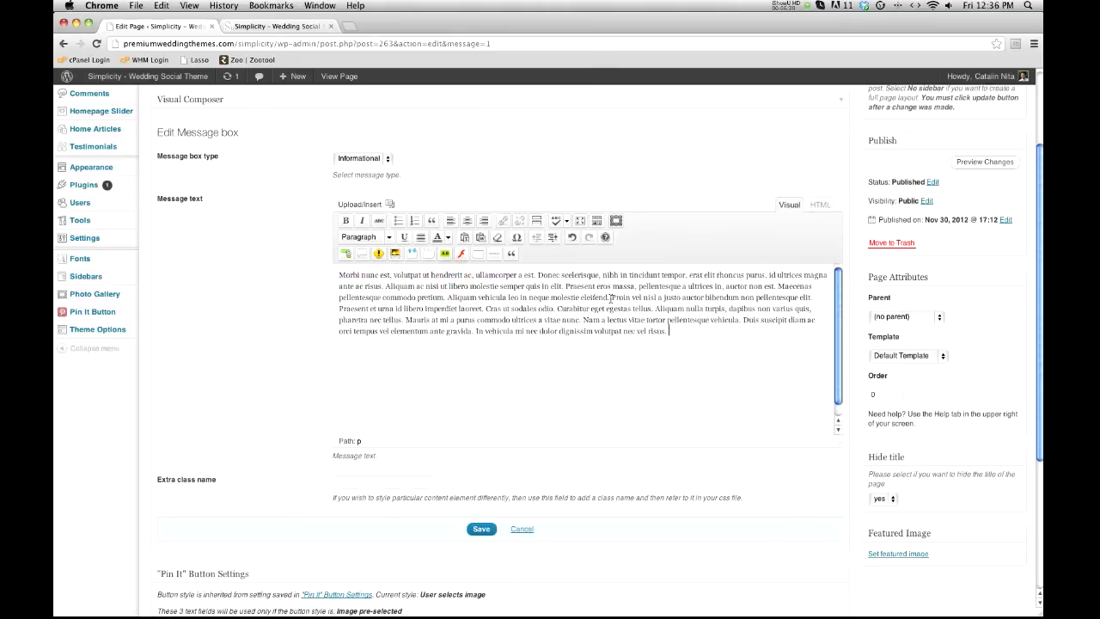
pyautogui.moveTo(609, 298); pyautogui.dragTo(715, 369)
pyautogui.press('BackSpace')
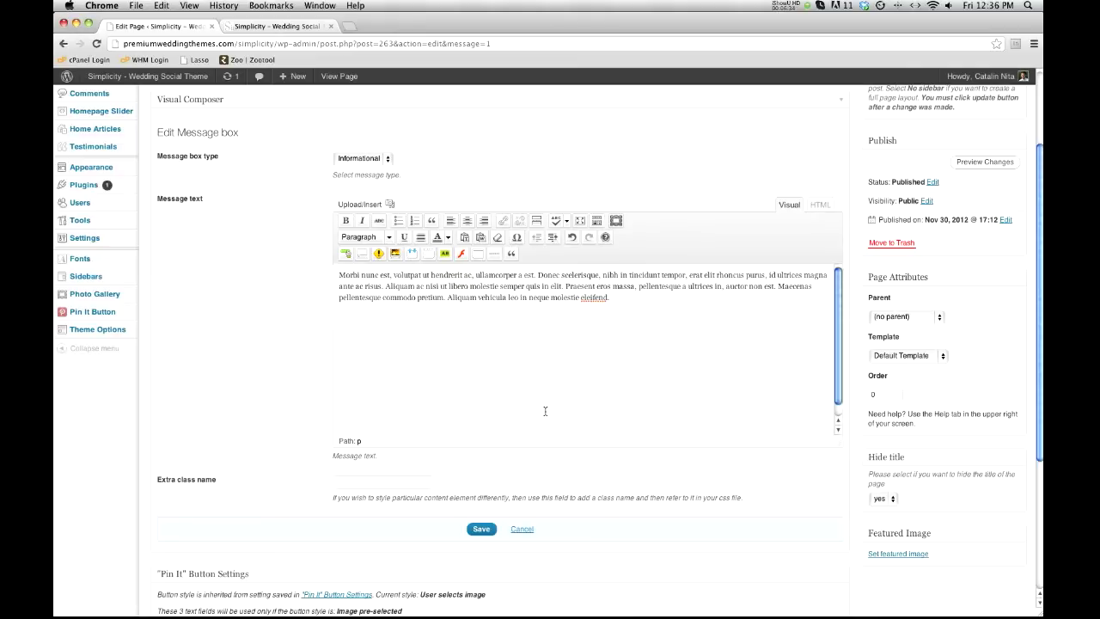
pyautogui.click(481, 528)
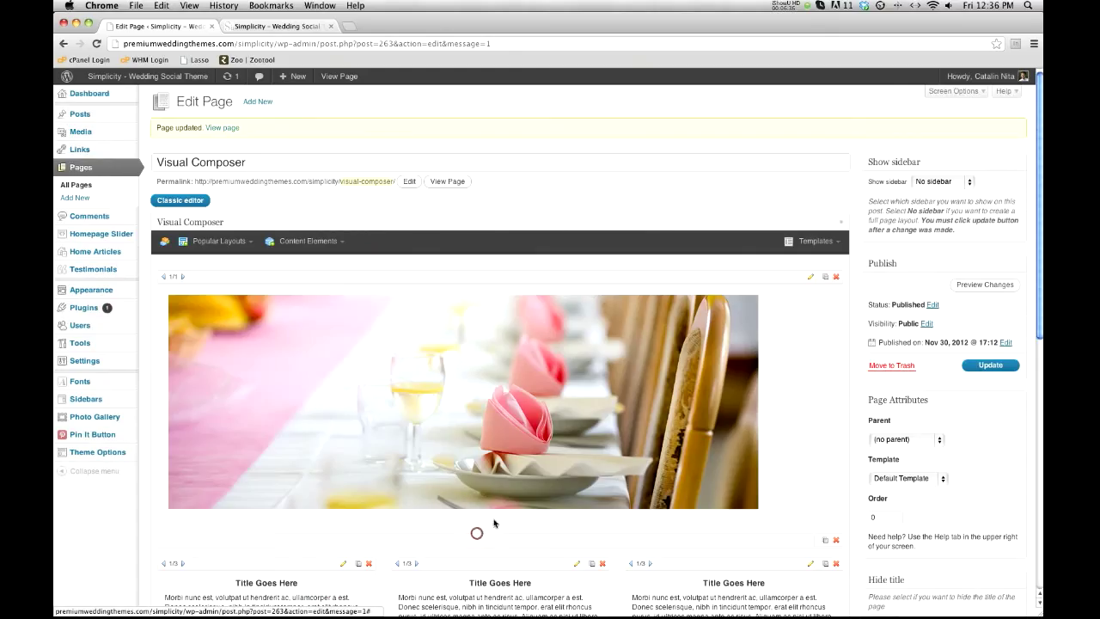
pyautogui.click(969, 367)
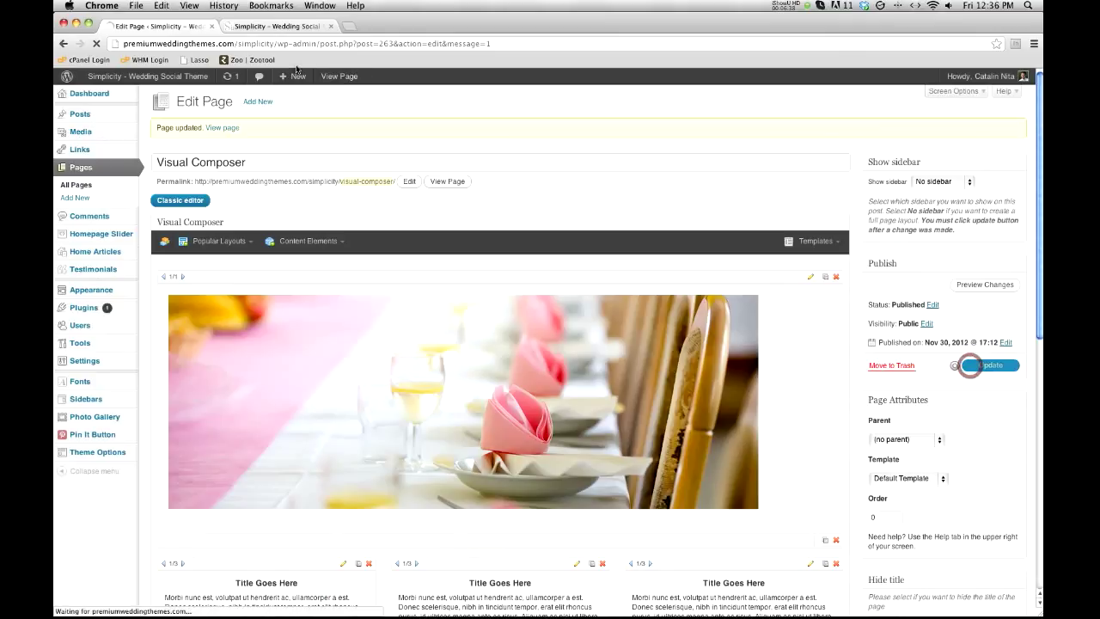
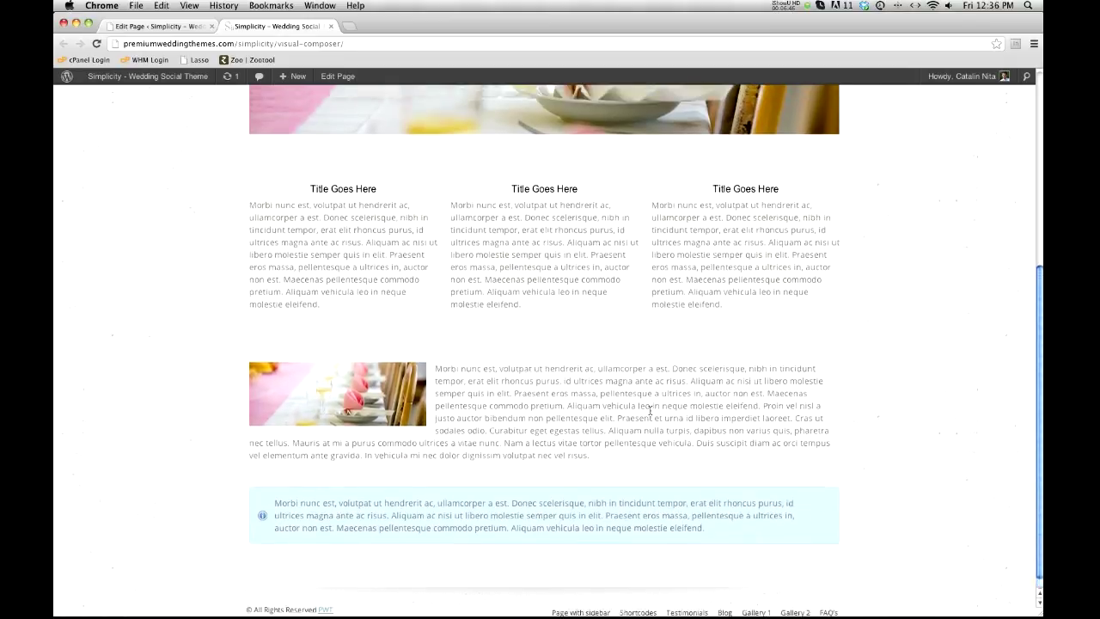
# Step: Switch the page to the classic editor and start a new line after the closing [/vc_message] shortcode
pyautogui.click(178, 27)
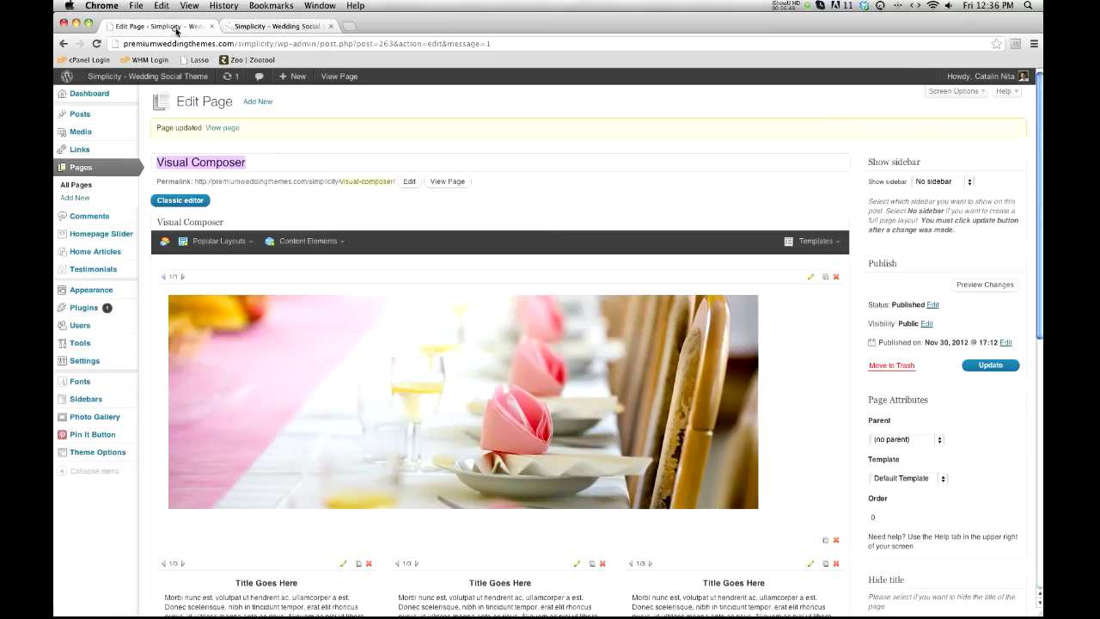
pyautogui.click(197, 204)
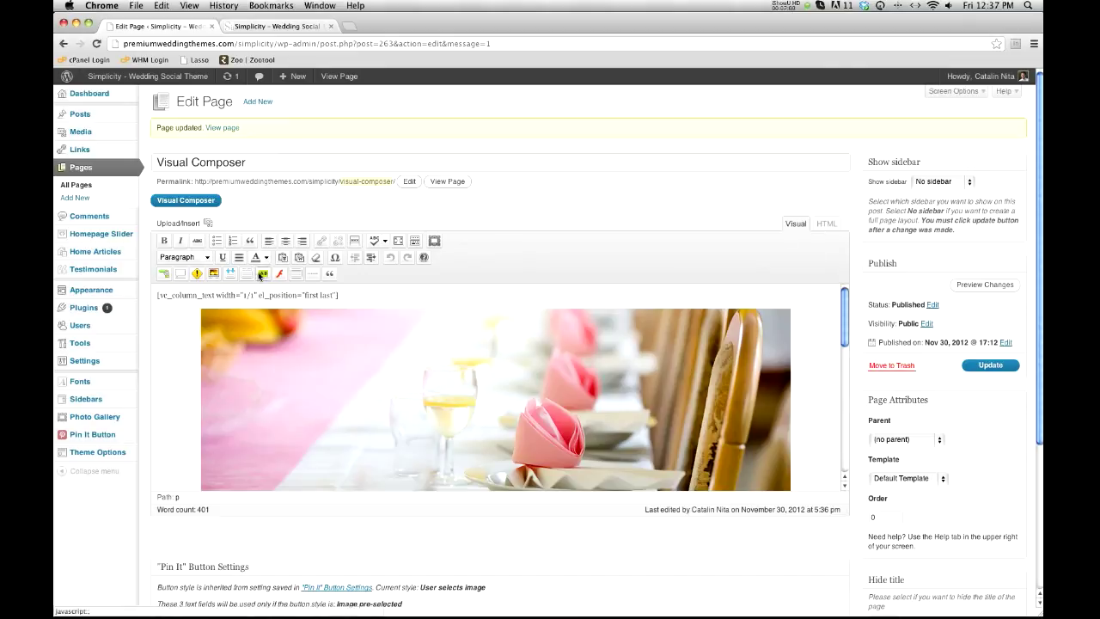
pyautogui.scroll(-10, 541, 343)
pyautogui.scroll(-5, 708, 466)
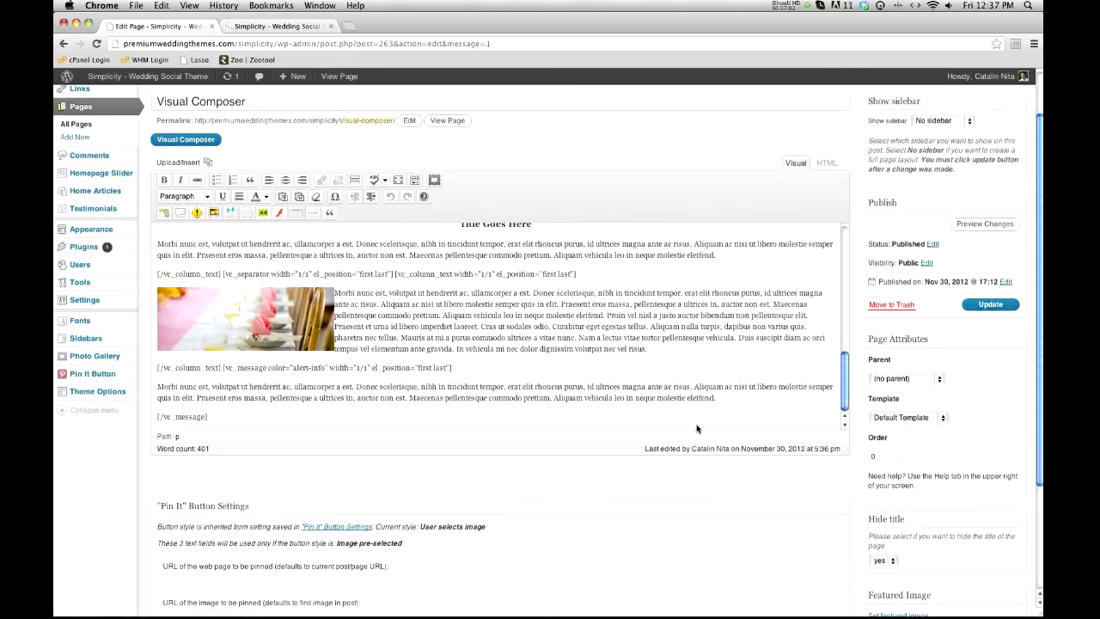
pyautogui.click(227, 415)
pyautogui.press('Return')
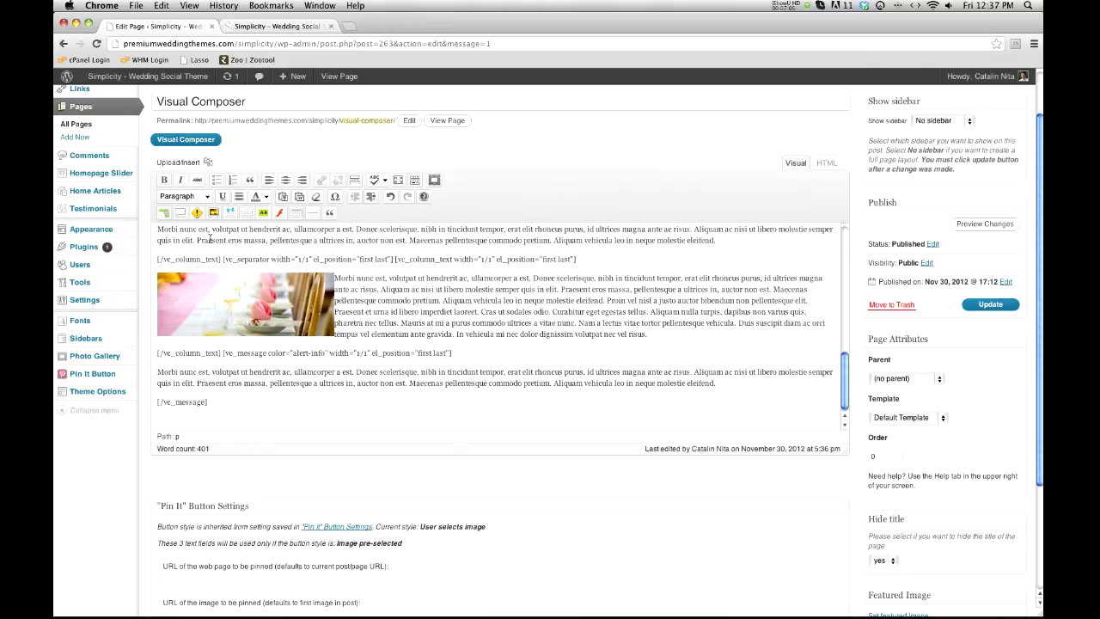
# Step: Insert a small rounded blue button shortcode with the link "#" and the text "Button" on the new line
pyautogui.click(164, 212)
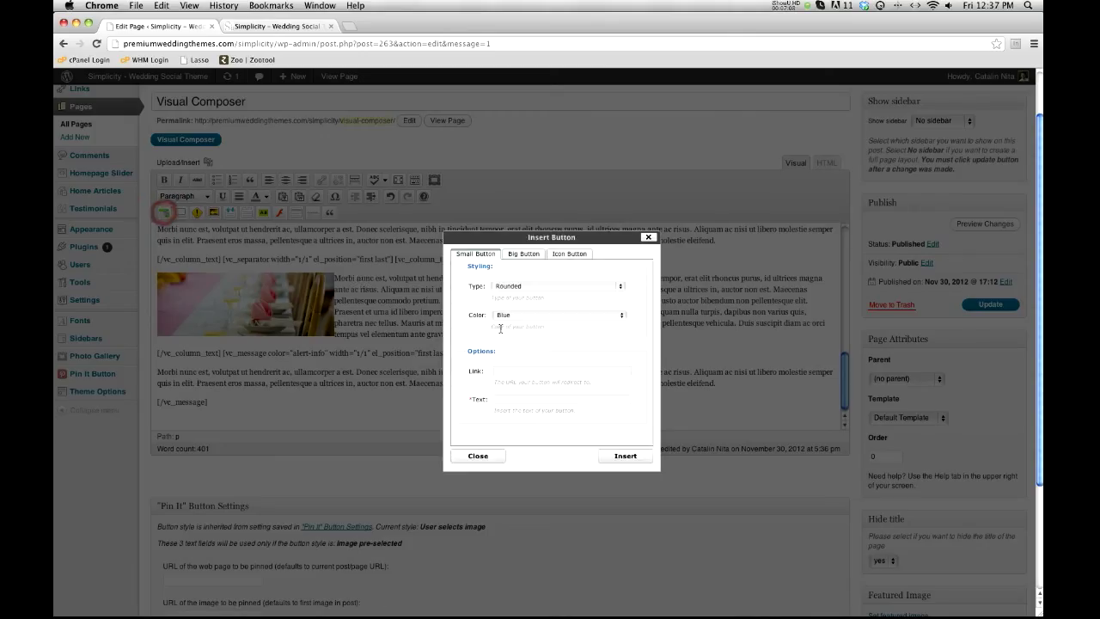
pyautogui.click(502, 371)
pyautogui.write('#')
pyautogui.press('Tab')
pyautogui.write('Butt')
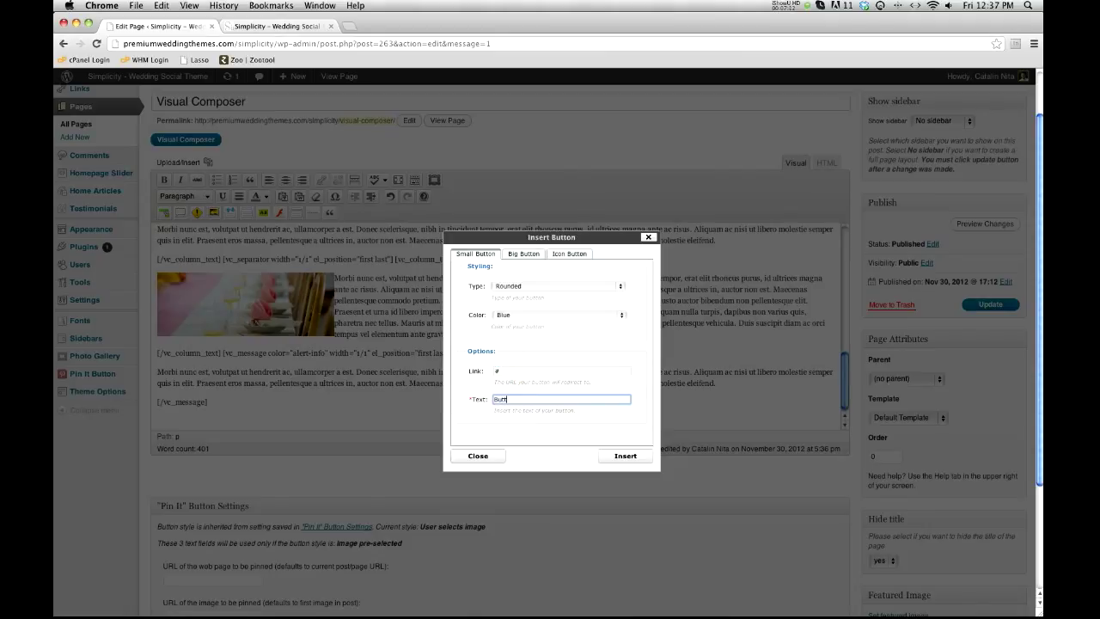
pyautogui.write('on')
pyautogui.click(625, 455)
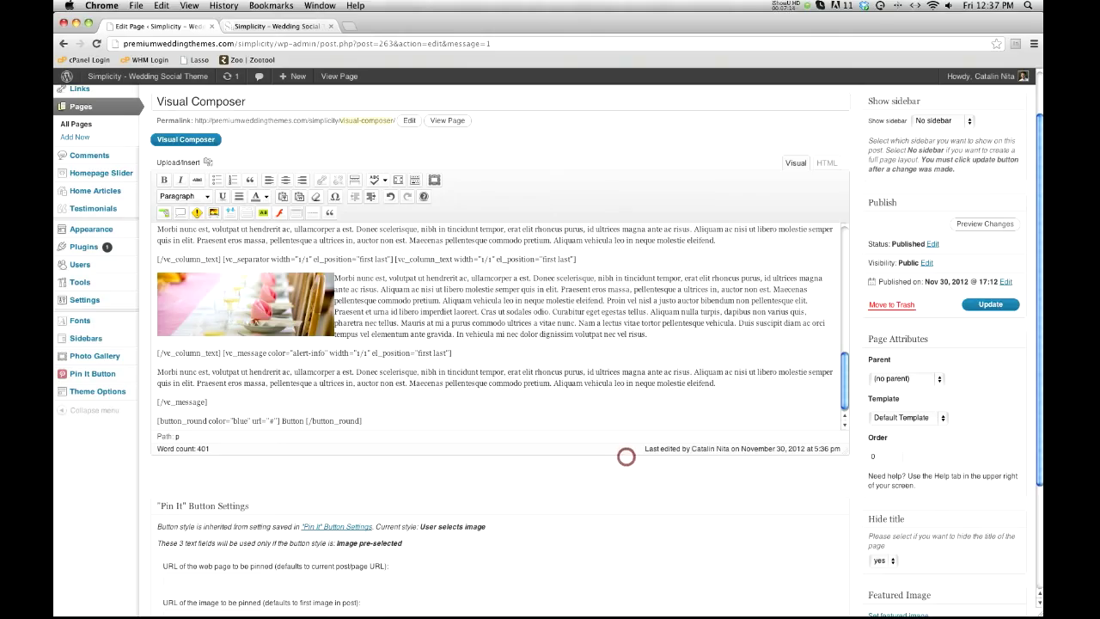
# Step: Update the page, reload its live version to check the button below the message box, and return to the page editor
pyautogui.click(989, 304)
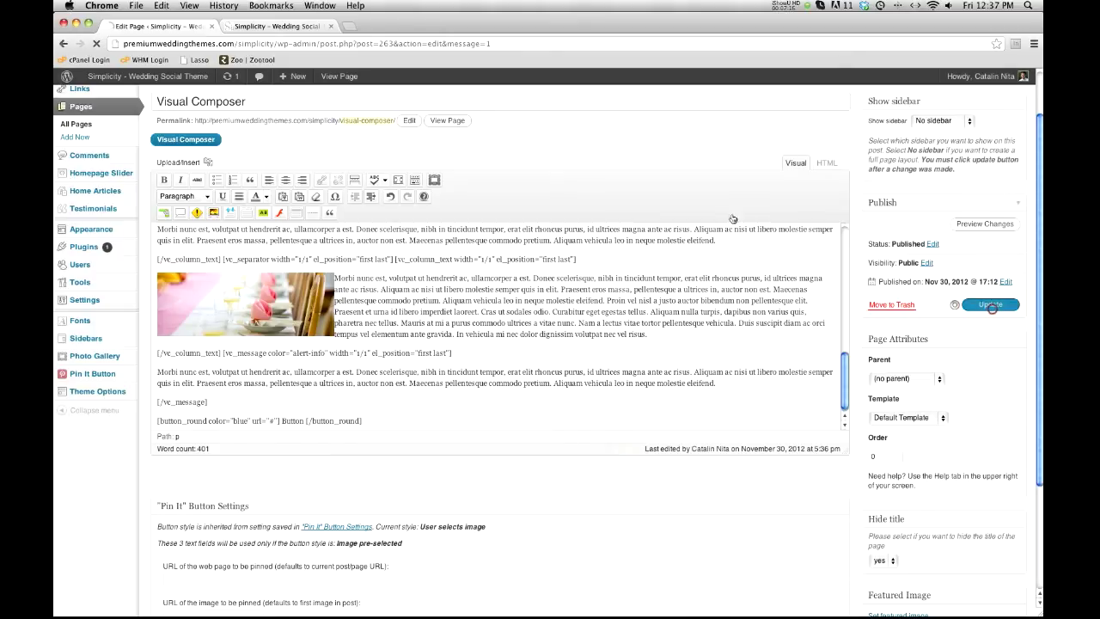
pyautogui.click(275, 26)
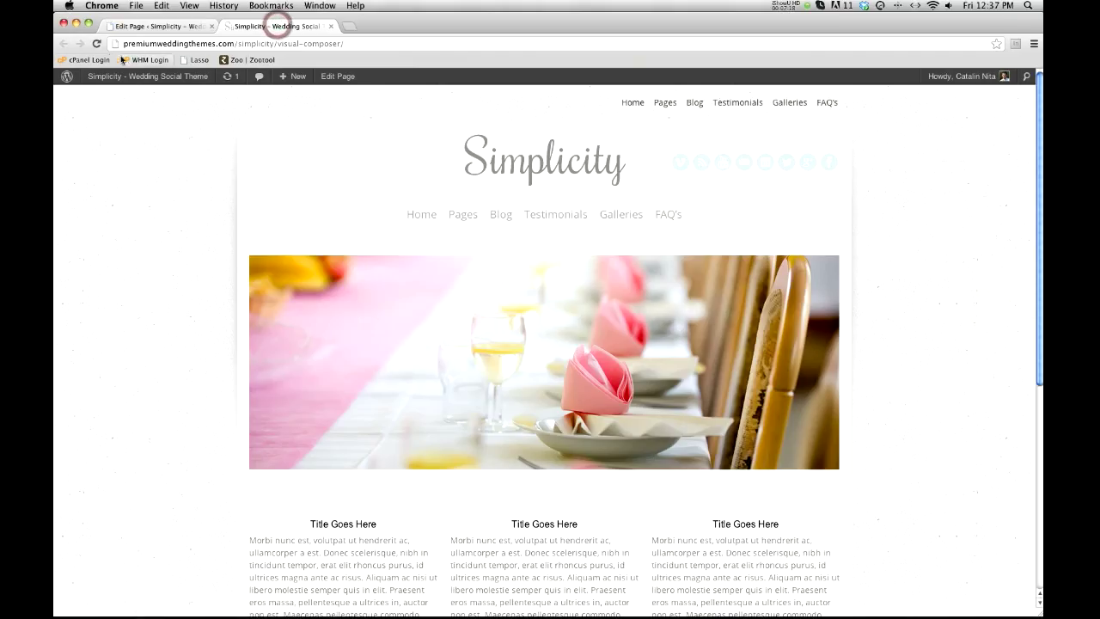
pyautogui.click(97, 44)
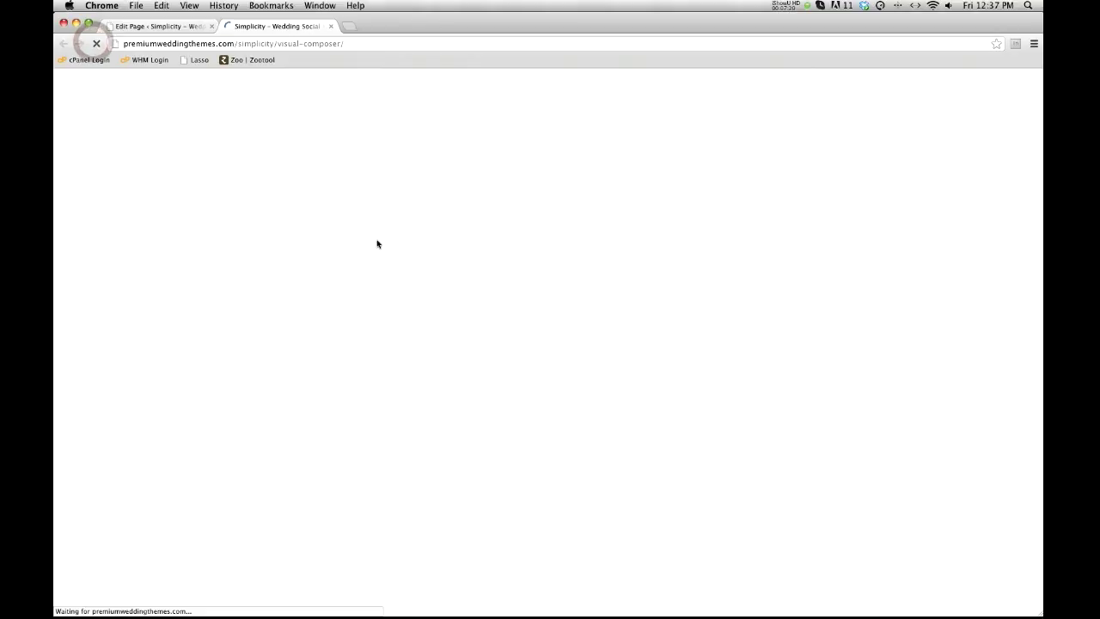
pyautogui.scroll(-8, 423, 243)
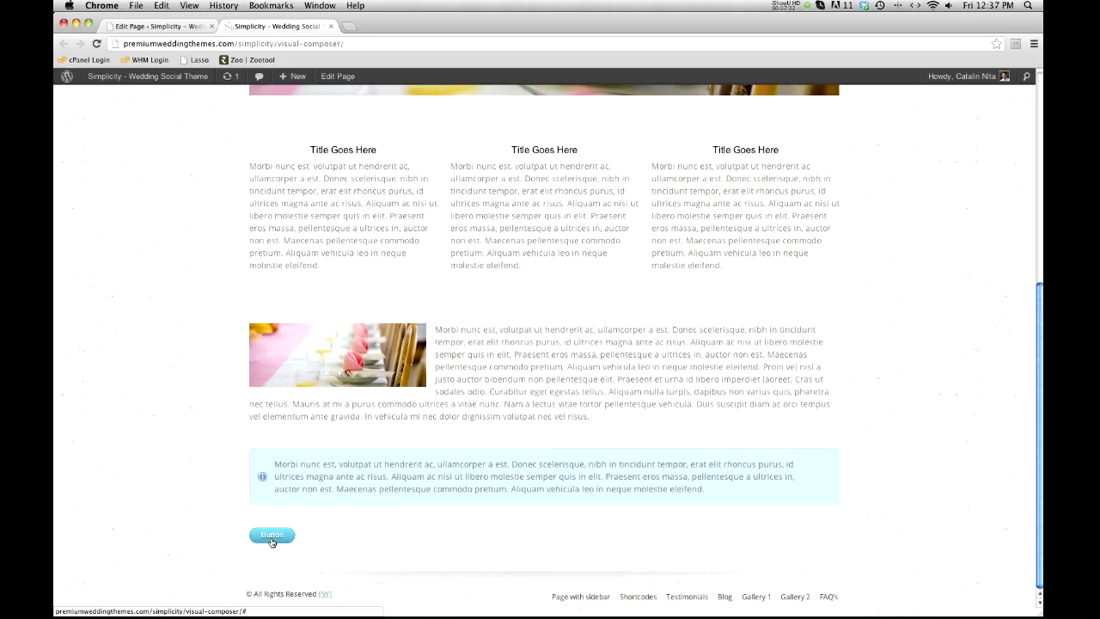
pyautogui.click(145, 24)
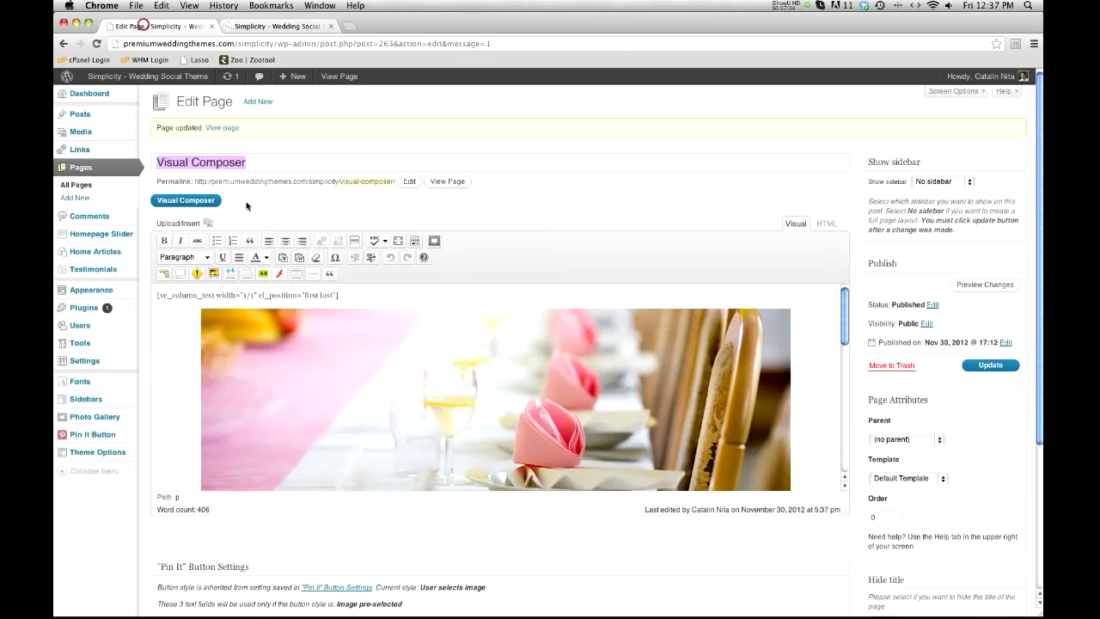